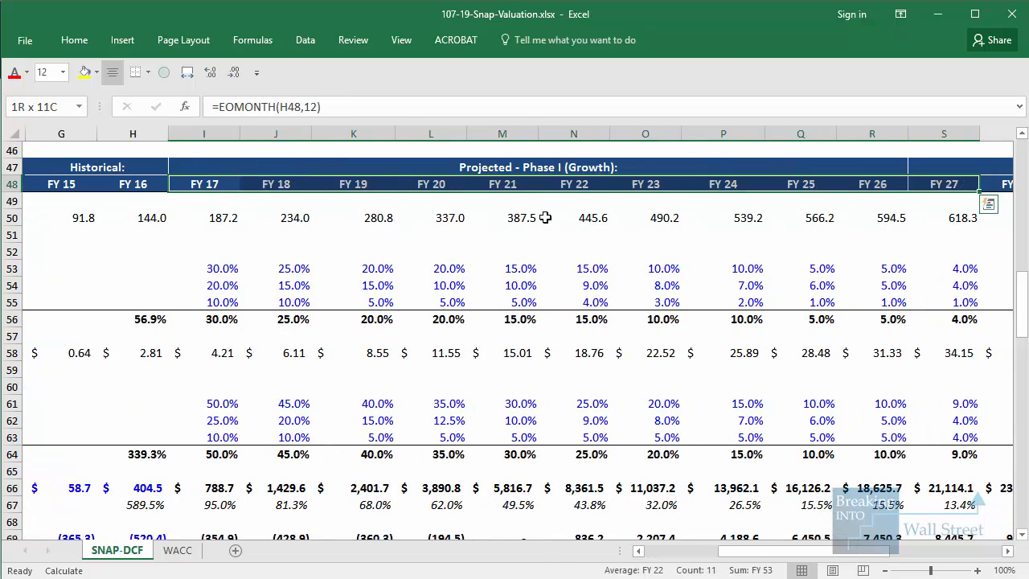
# Outline the Phase I (Growth) heading, the FY 26 daily active users, and the Facebook-Like DAU growth rates for FY 17 to FY 26
pyautogui.hotkey('shift', 'Left')
pyautogui.hotkey('shift', 'Down')
pyautogui.click(532, 251)
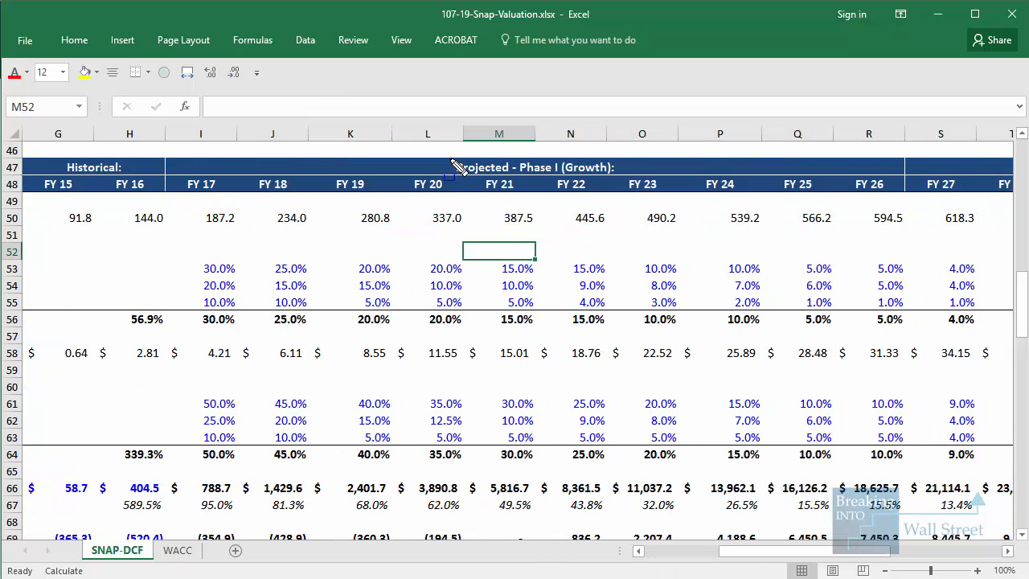
pyautogui.moveTo(443, 151); pyautogui.dragTo(621, 176)
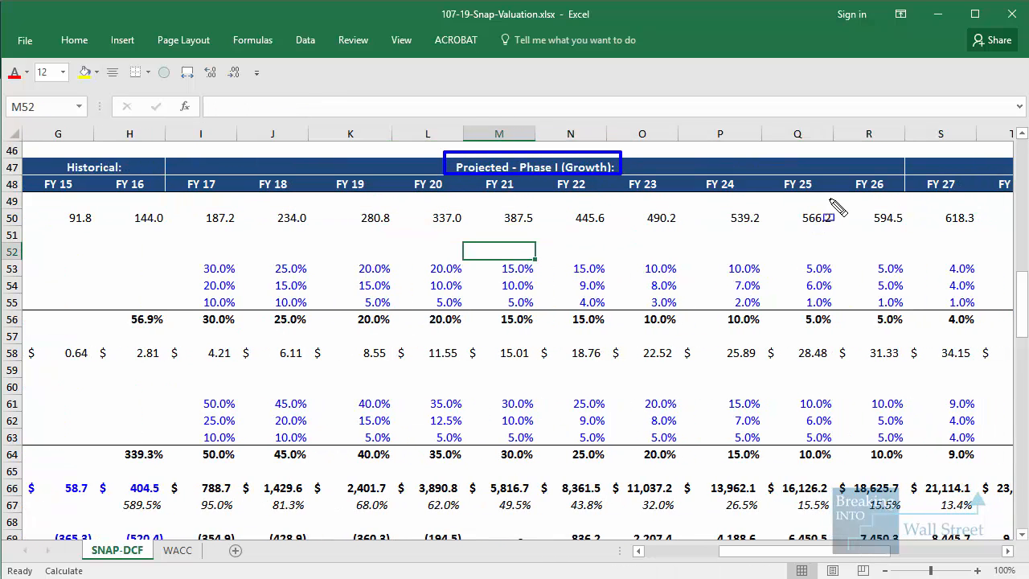
pyautogui.moveTo(829, 200); pyautogui.dragTo(931, 232)
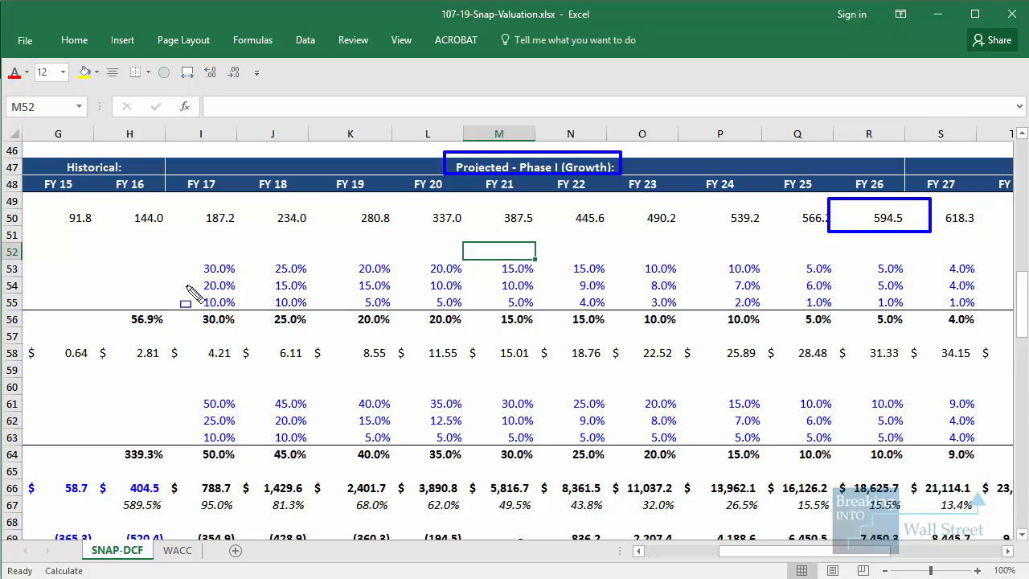
pyautogui.moveTo(179, 256)
pyautogui.mouseDown()
pyautogui.moveTo(984, 263)
pyautogui.moveTo(916, 279)
pyautogui.mouseUp()
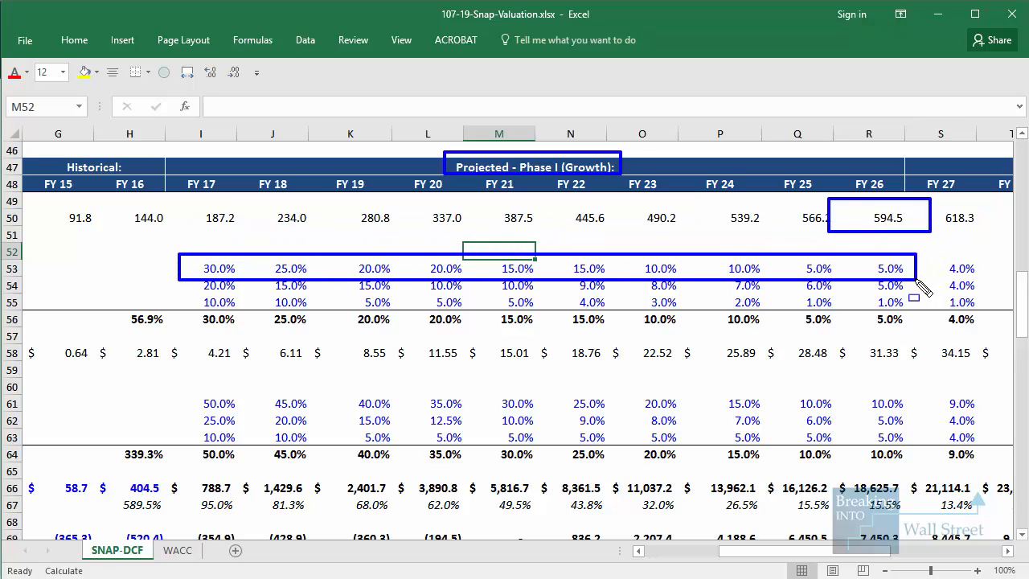
pyautogui.press('Escape')
# Freeze the panes at cell H49 so the projection headers and label columns stay fixed
pyautogui.scroll(-1, 879, 390)
pyautogui.moveTo(840, 551); pyautogui.dragTo(784, 569)
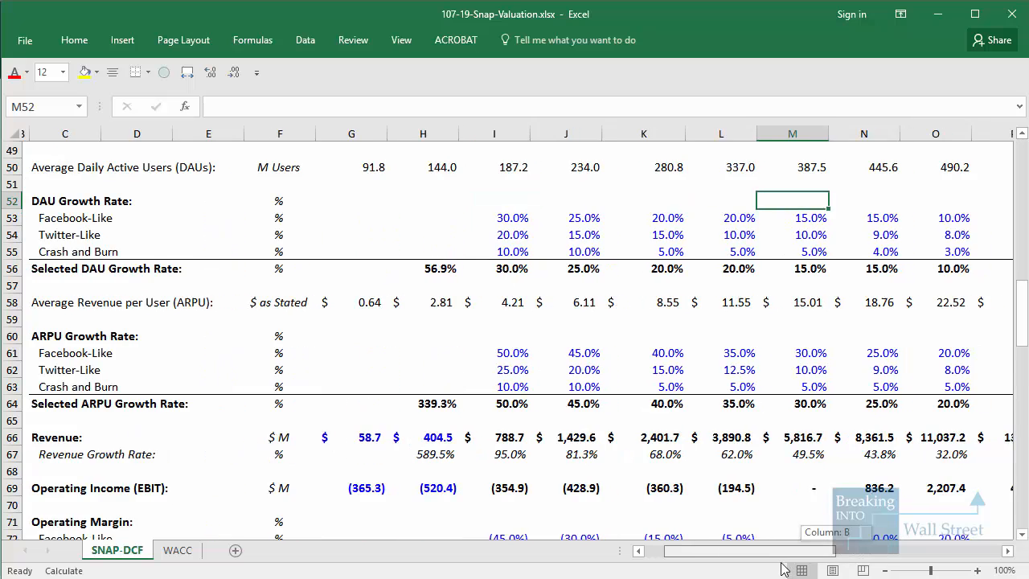
pyautogui.scroll(1, 402, 239)
pyautogui.click(430, 200)
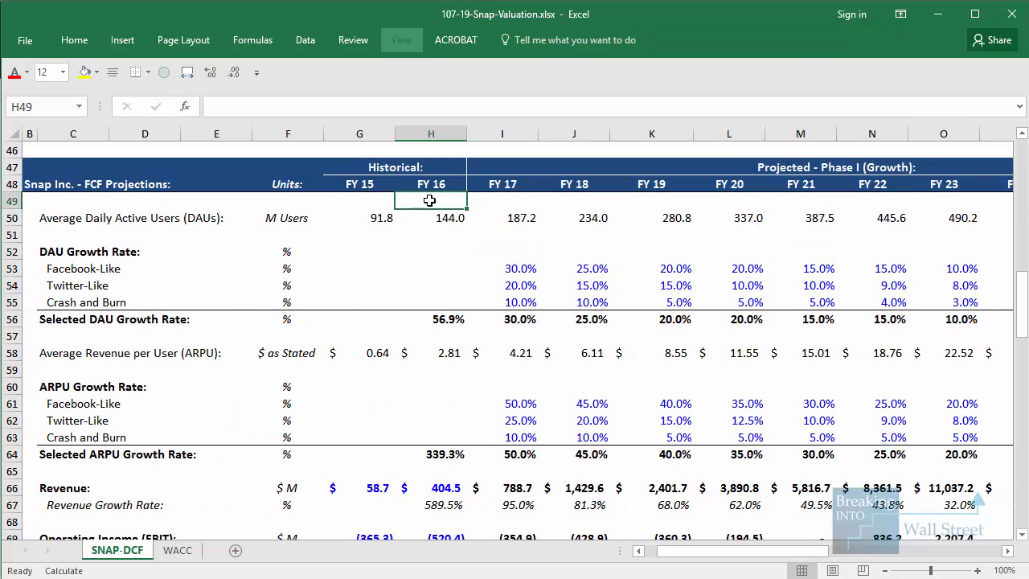
pyautogui.hotkey('alt', 'w')
pyautogui.press('f')
pyautogui.press('f')
# Examine the ARPU projections and outline the FY 26 ARPU, the FY 26 daily active users, and the Facebook-Like ARPU growth rates through FY 26
pyautogui.click(471, 351)
pyautogui.press('Right')
pyautogui.press('Right')
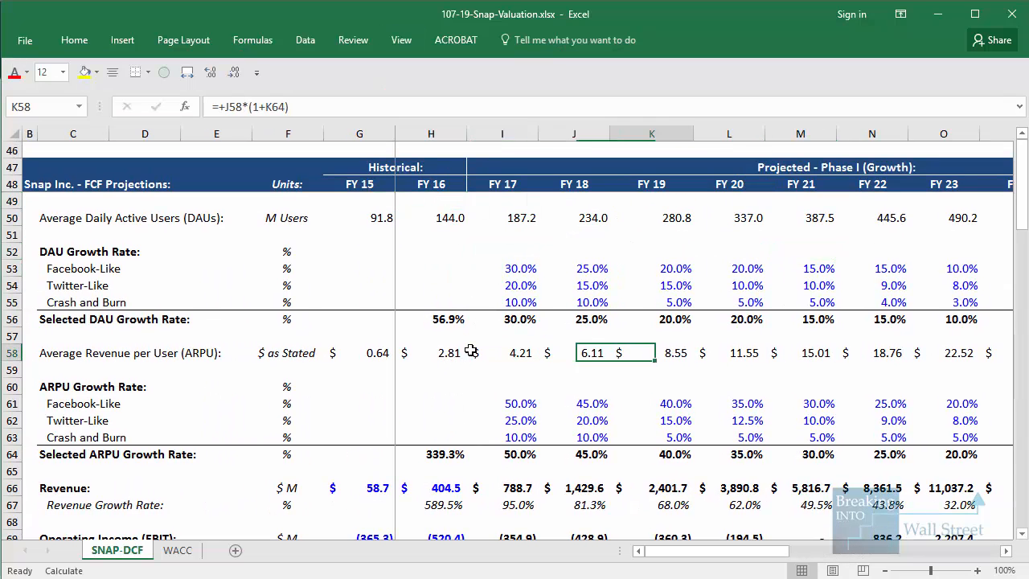
pyautogui.press('Right')
pyautogui.press('Right')
pyautogui.press('Right')
pyautogui.press('Right')
pyautogui.press('Right')
pyautogui.press('Right')
pyautogui.press('Right')
pyautogui.press('Right')
pyautogui.press('Right')
pyautogui.press('Right')
pyautogui.press('Right')
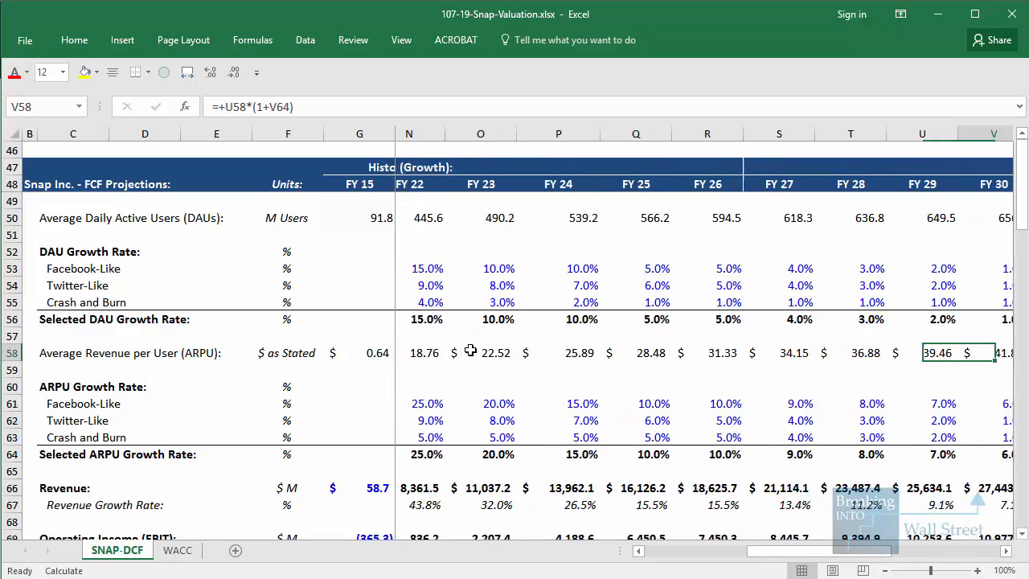
pyautogui.scroll(-1, 474, 352)
pyautogui.scroll(1, 527, 353)
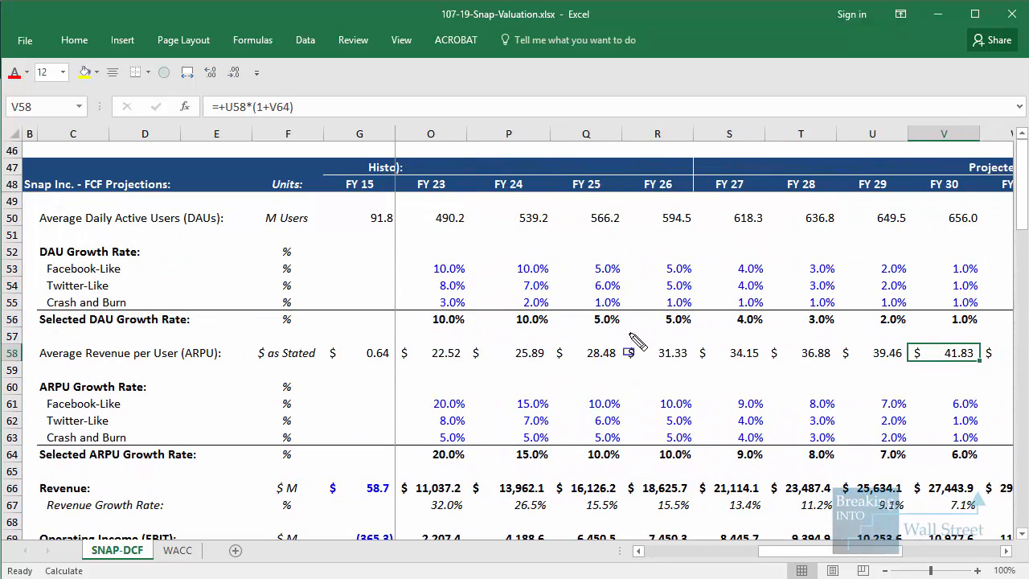
pyautogui.moveTo(628, 333); pyautogui.dragTo(704, 369)
pyautogui.moveTo(613, 166); pyautogui.dragTo(731, 232)
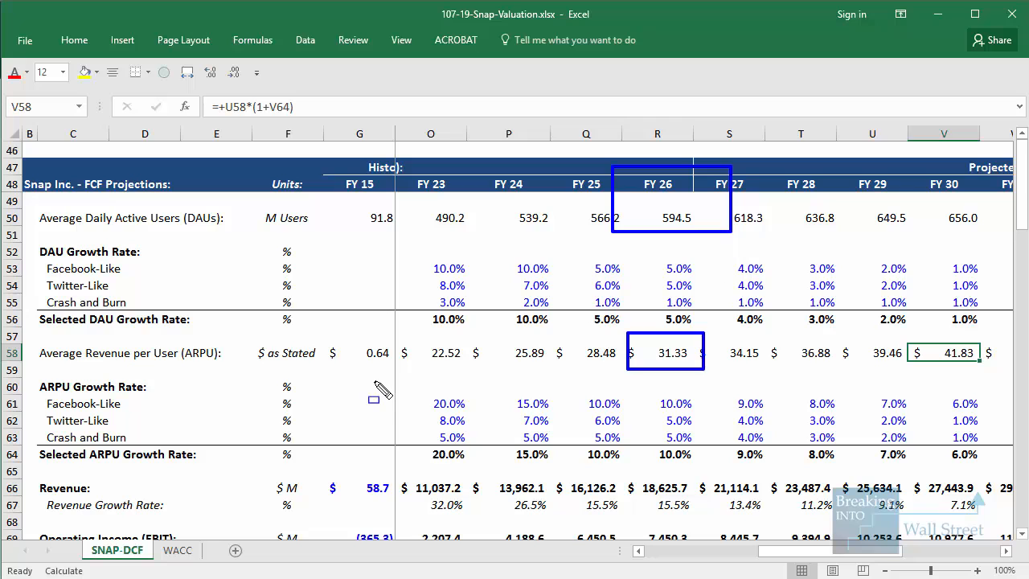
pyautogui.moveTo(374, 381); pyautogui.dragTo(715, 415)
pyautogui.press('Escape')
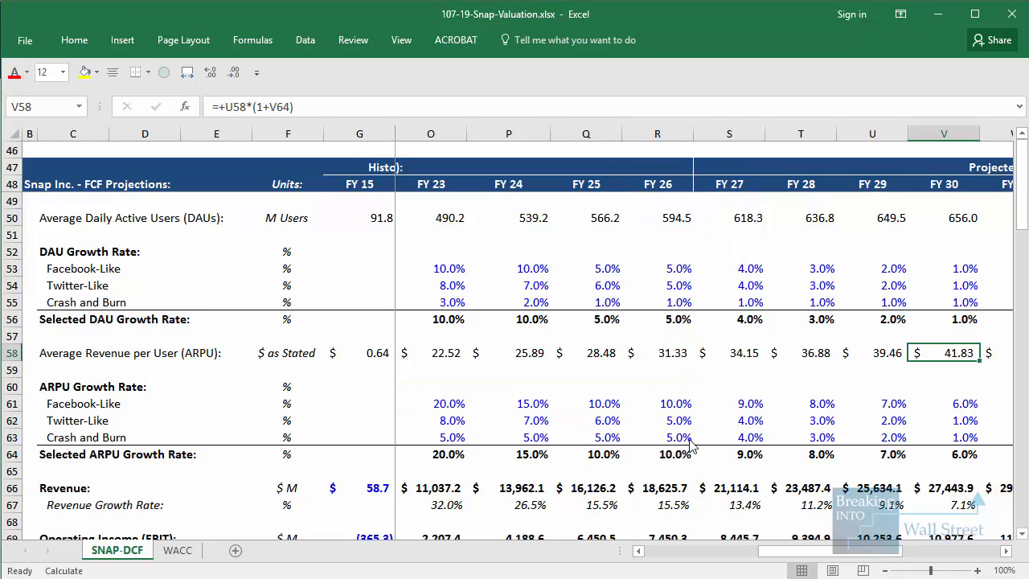
# Outline the FY 26 revenue figure in the projections, and clear the outline
pyautogui.scroll(-2, 696, 479)
pyautogui.moveTo(626, 366)
pyautogui.mouseDown()
pyautogui.moveTo(653, 393)
pyautogui.moveTo(709, 408)
pyautogui.moveTo(701, 398)
pyautogui.mouseUp()
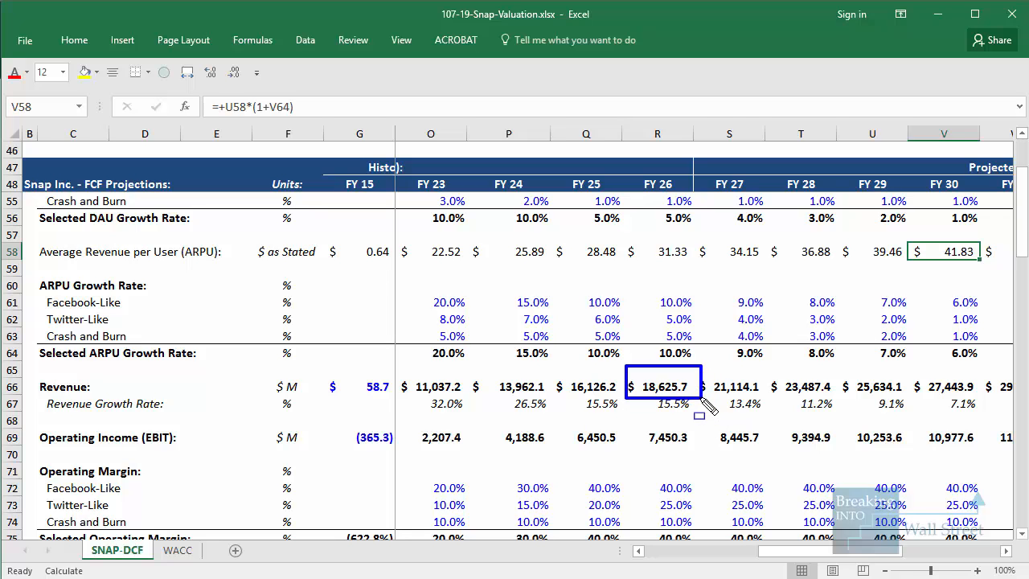
pyautogui.press('Escape')
# Select the Facebook-Like operating margins for FY 17 to FY 21 and outline those for FY 22 to FY 26
pyautogui.scroll(-3, 700, 394)
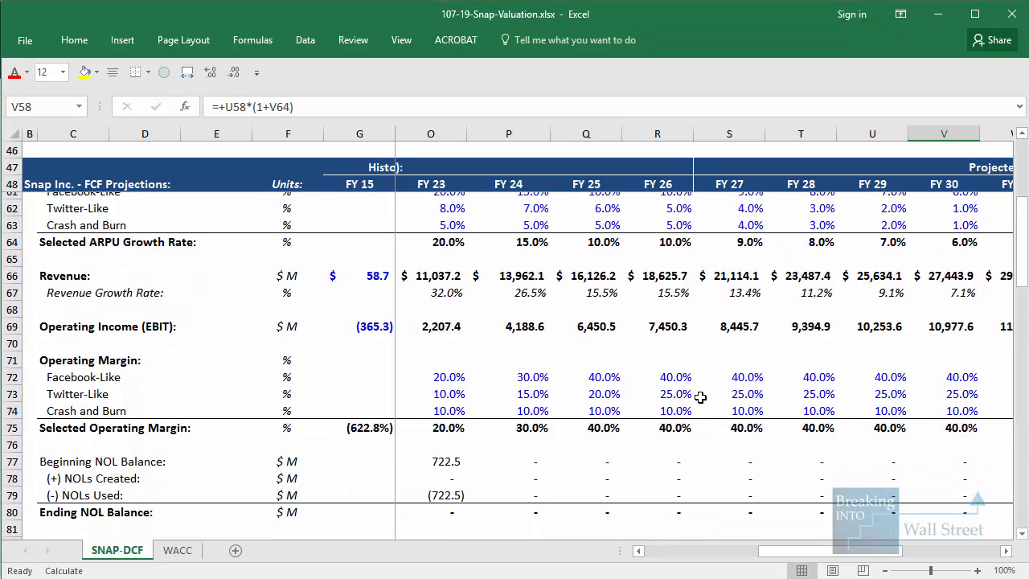
pyautogui.hscroll(-3, 720, 514)
pyautogui.moveTo(508, 333); pyautogui.dragTo(808, 337)
pyautogui.moveTo(777, 551); pyautogui.dragTo(817, 553)
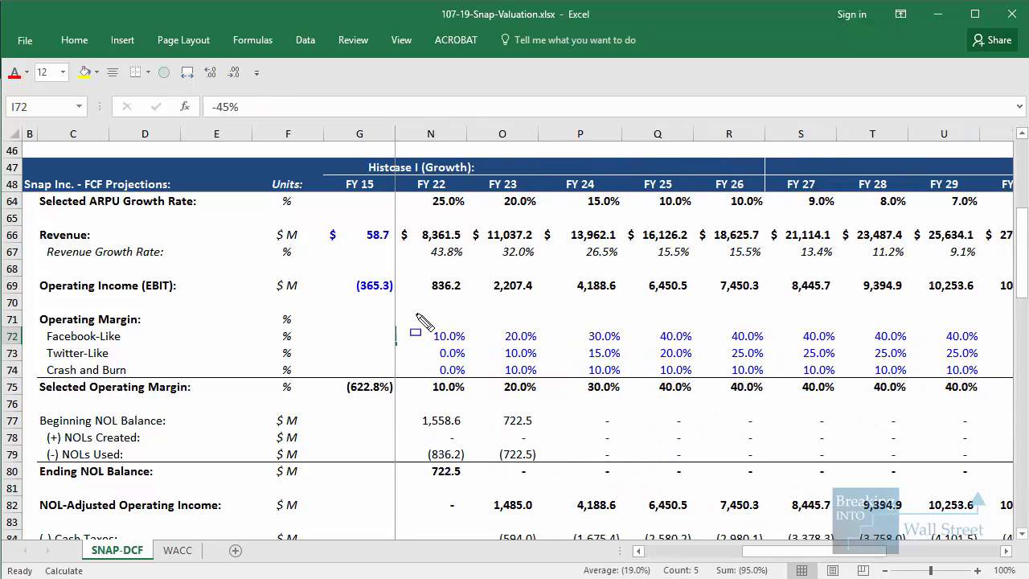
pyautogui.moveTo(424, 321); pyautogui.dragTo(784, 358)
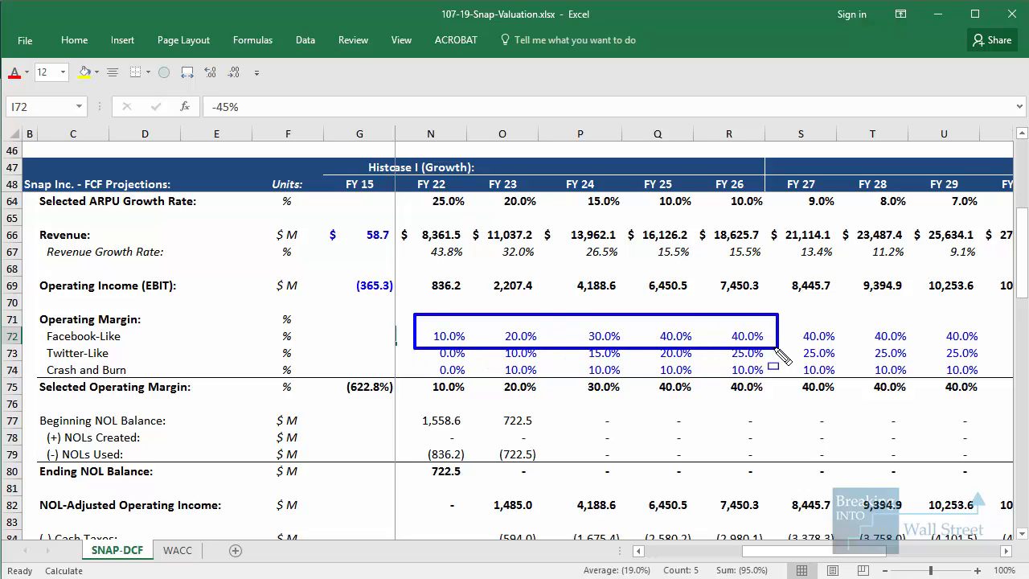
pyautogui.press('Escape')
# Outline the FY 26 Facebook-Like operating margin and the FY 26 column header, and clear the outlines
pyautogui.moveTo(712, 323); pyautogui.dragTo(777, 357)
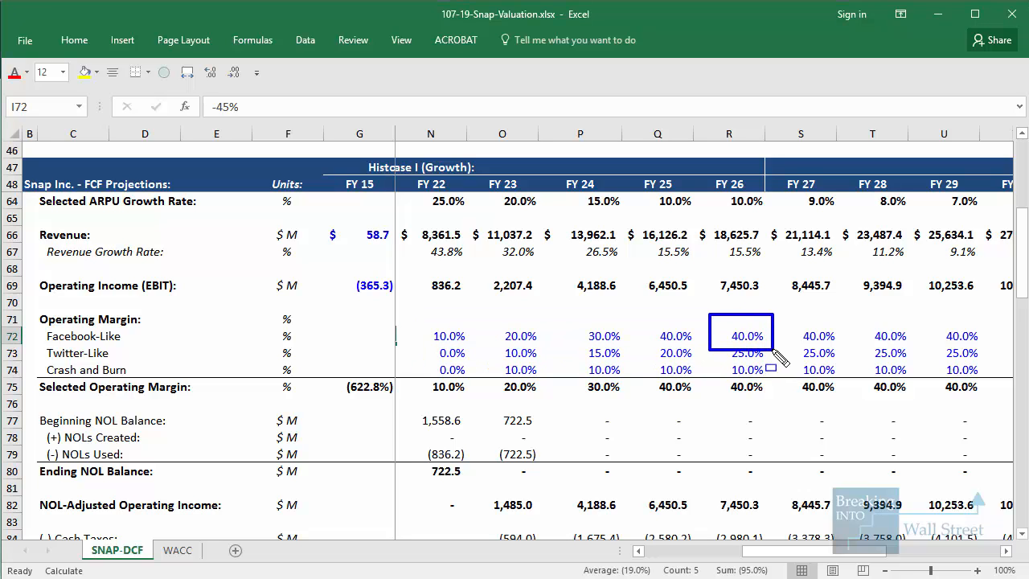
pyautogui.moveTo(685, 164); pyautogui.dragTo(791, 233)
pyautogui.press('Escape')
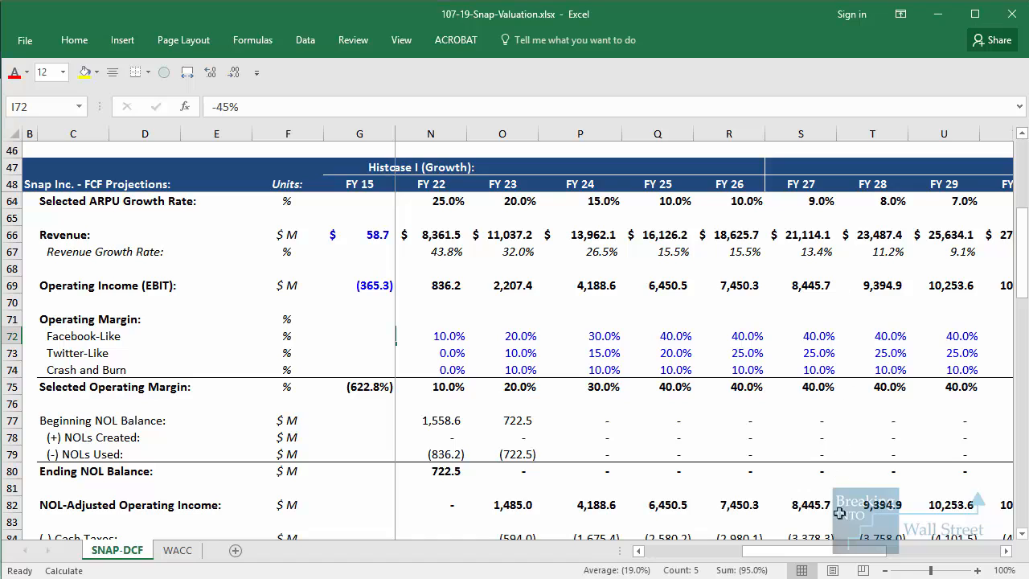
# Select the Facebook-Like and Twitter-Like ARPU growth rates for FY 29 to FY 36, and the Facebook-Like DAU growth rates for the same years
pyautogui.moveTo(849, 552); pyautogui.dragTo(989, 553)
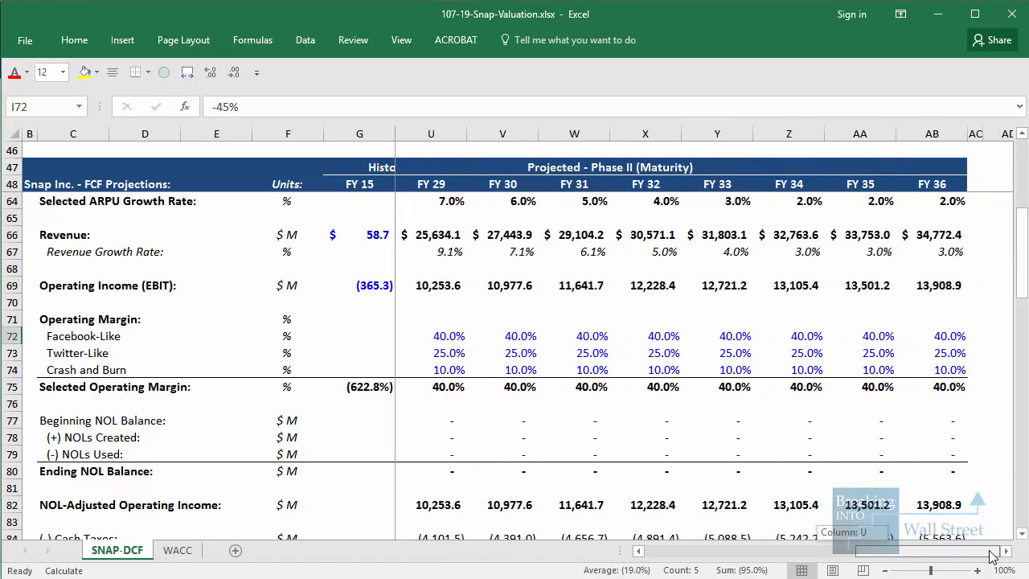
pyautogui.scroll(4, 889, 414)
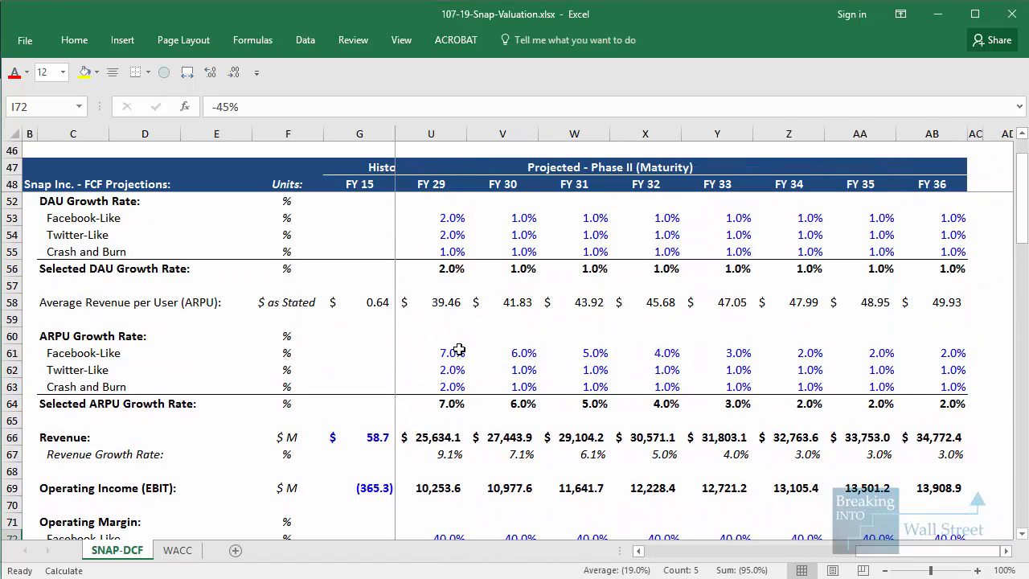
pyautogui.moveTo(442, 349); pyautogui.dragTo(925, 373)
pyautogui.scroll(1, 927, 363)
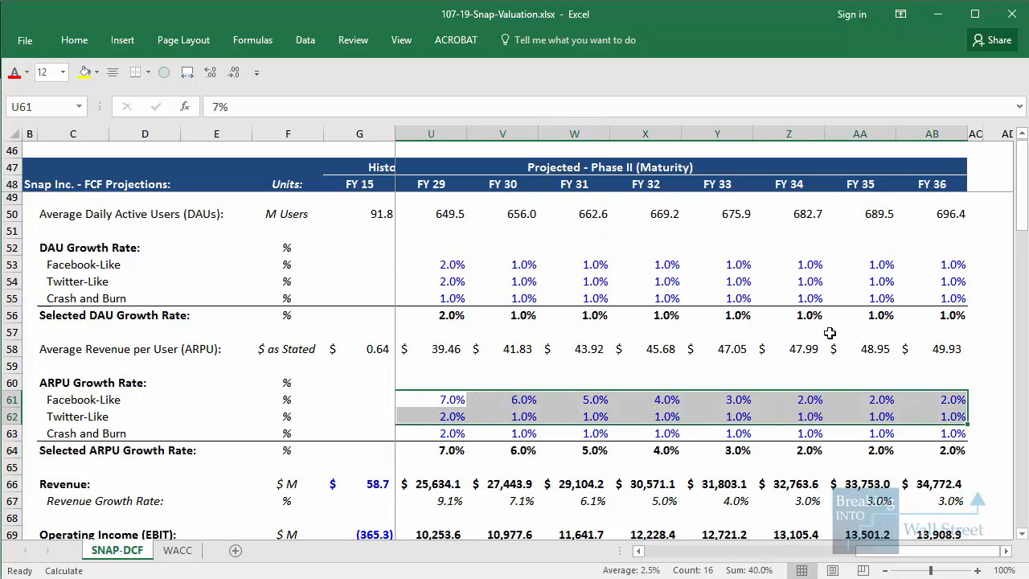
pyautogui.moveTo(459, 264); pyautogui.dragTo(933, 269)
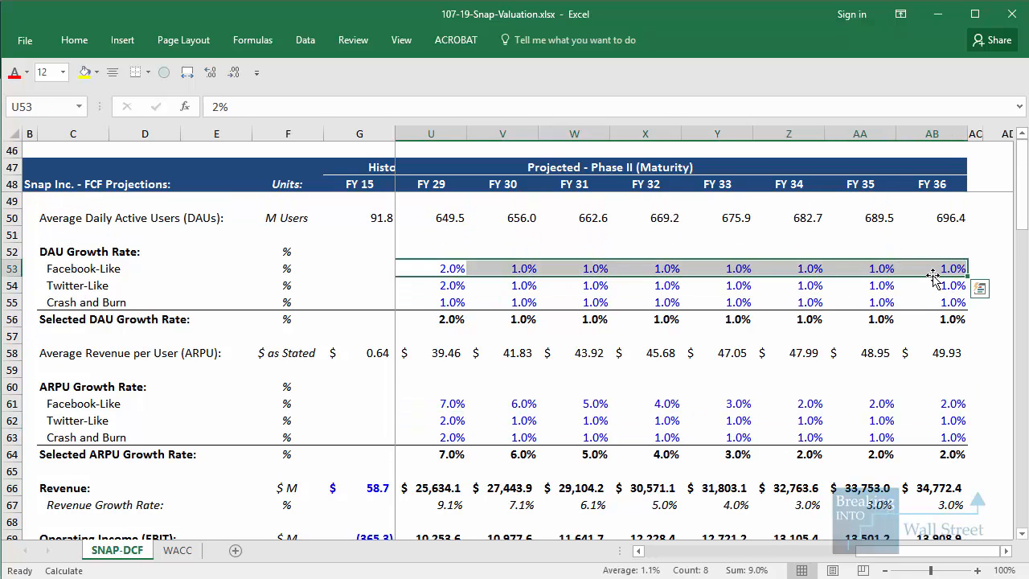
# Select the Facebook-Like operating margins in the Phase II years from FY 36 back to FY 30
pyautogui.scroll(-6, 932, 274)
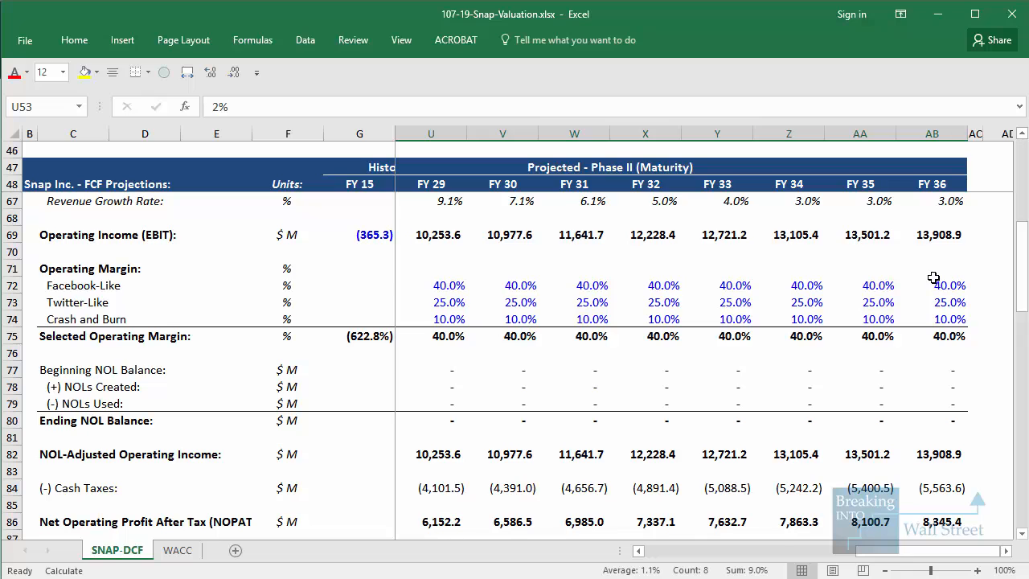
pyautogui.click(959, 285)
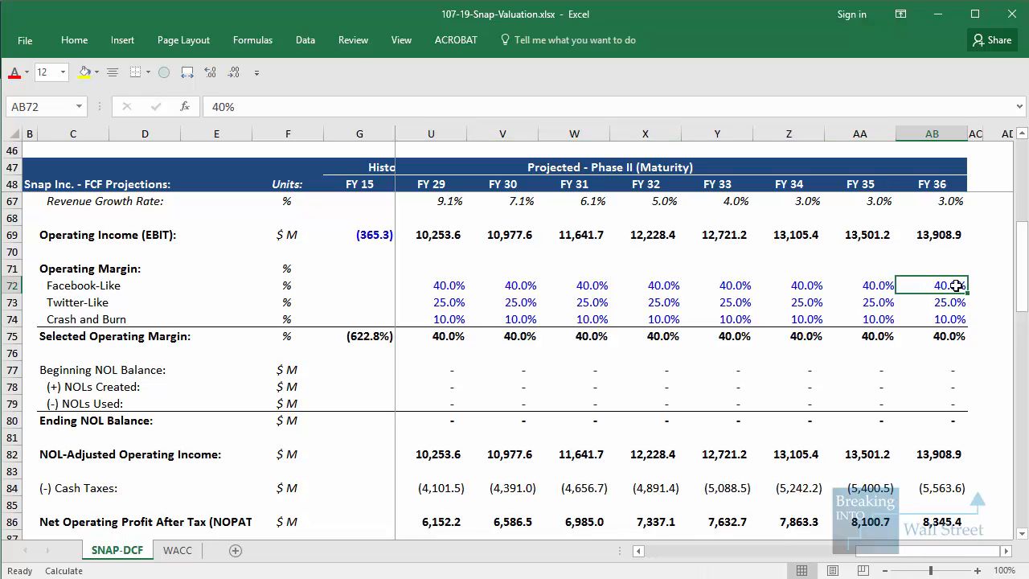
pyautogui.moveTo(955, 286); pyautogui.dragTo(498, 286)
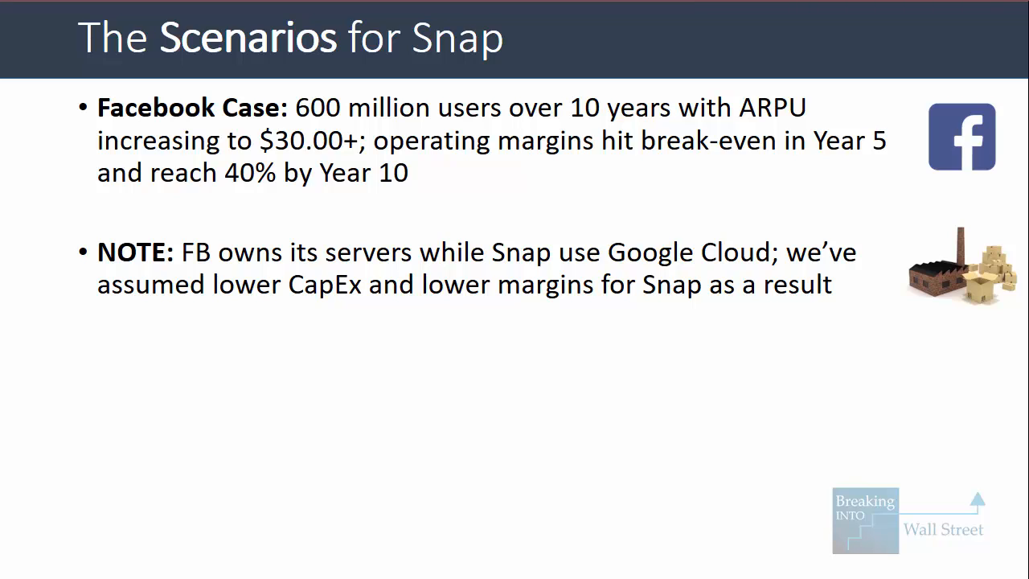
pyautogui.press('Right')
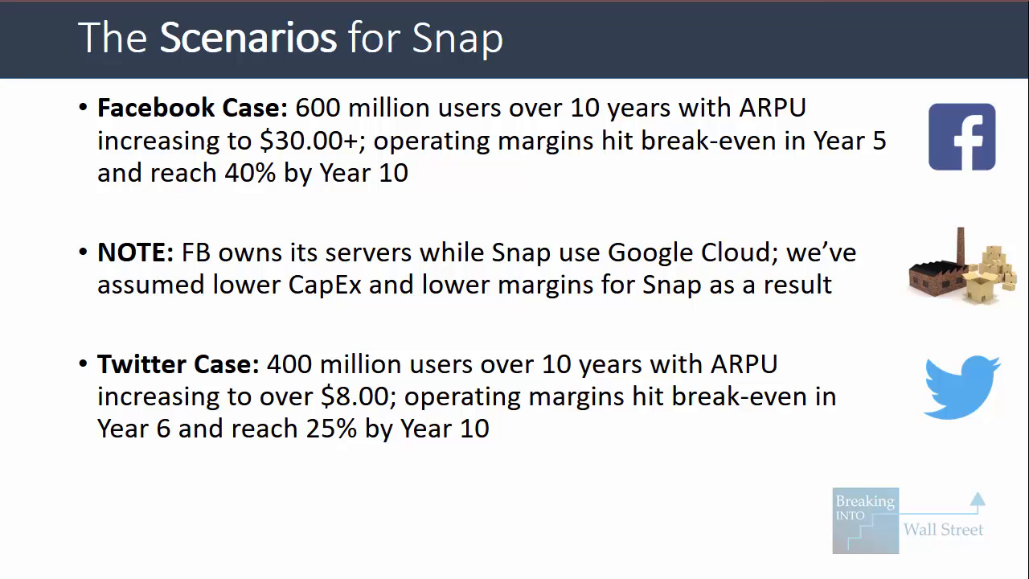
pyautogui.moveTo(269, 329)
pyautogui.mouseDown()
pyautogui.moveTo(290, 362)
pyautogui.moveTo(479, 384)
pyautogui.mouseUp()
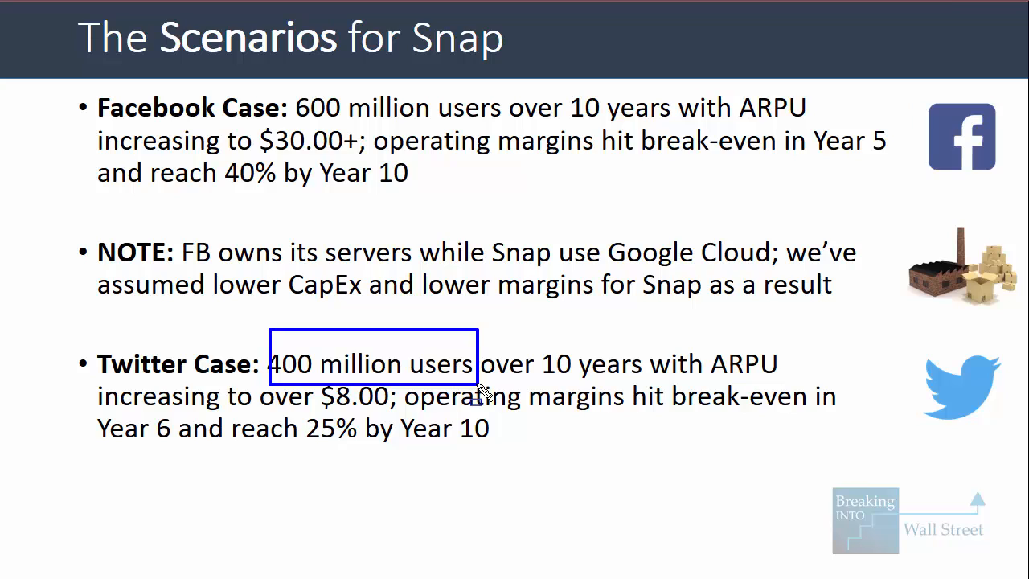
pyautogui.moveTo(309, 371); pyautogui.dragTo(400, 412)
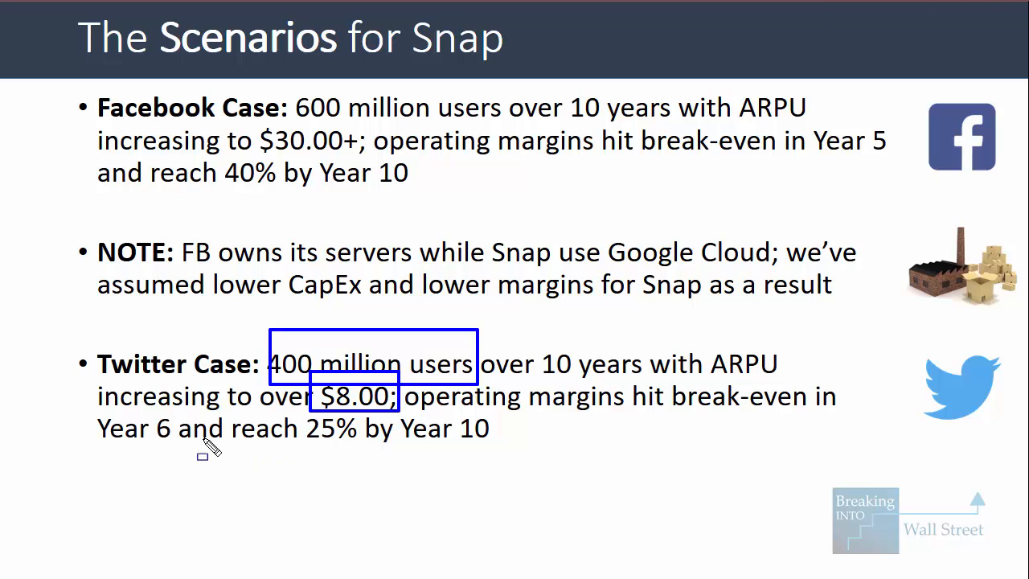
pyautogui.moveTo(84, 403)
pyautogui.mouseDown()
pyautogui.moveTo(207, 453)
pyautogui.moveTo(540, 453)
pyautogui.mouseUp()
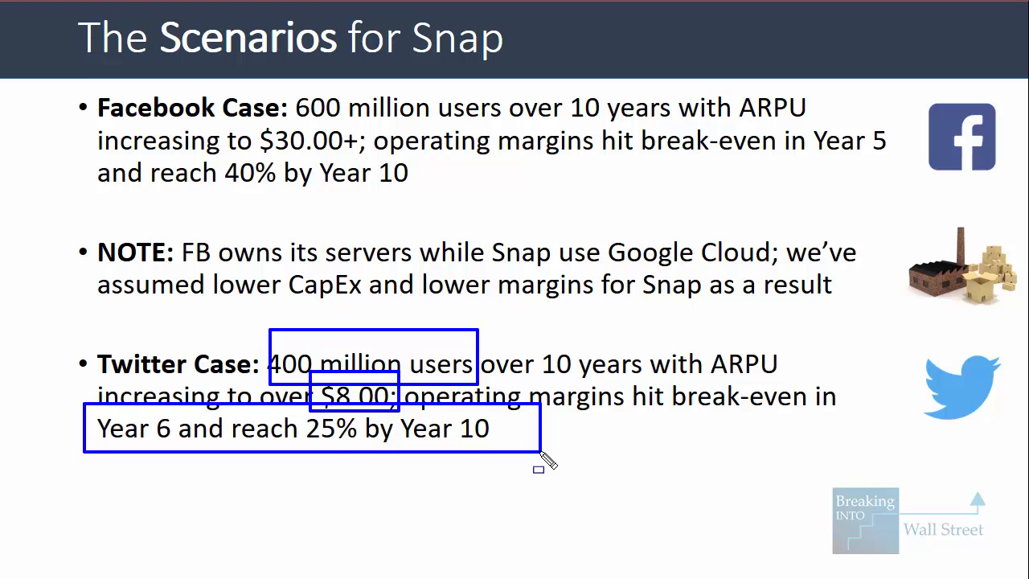
pyautogui.press('Escape')
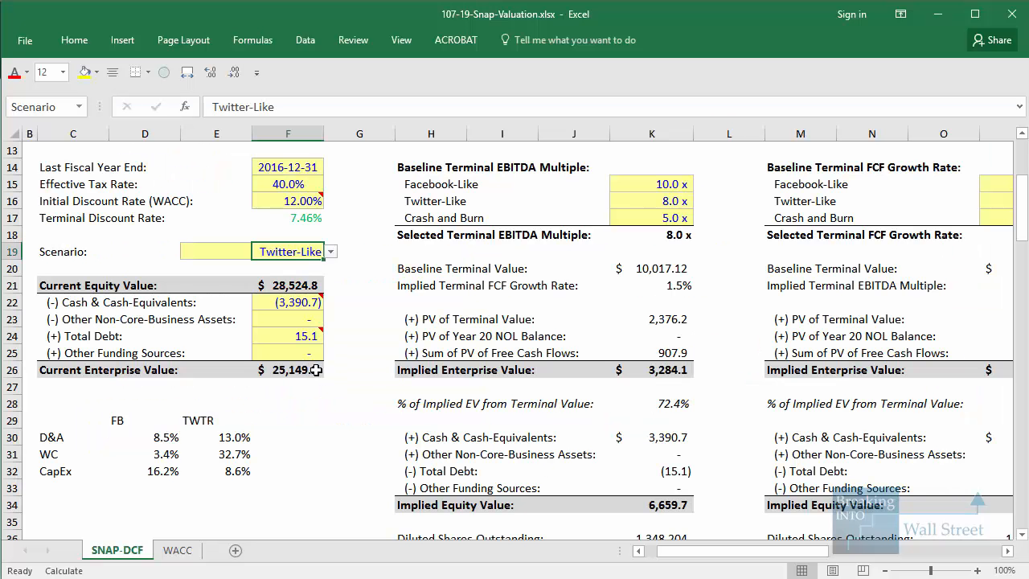
# Outline the Scenario setting in the valuation assumptions, and clear the outline
pyautogui.click(211, 302)
pyautogui.moveTo(158, 234); pyautogui.dragTo(339, 274)
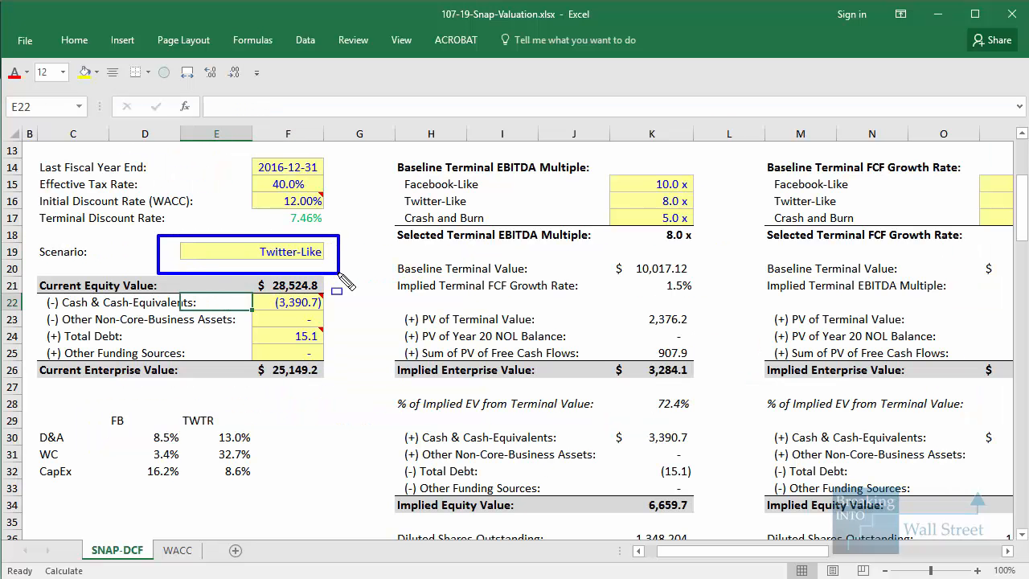
pyautogui.press('Escape')
# Freeze the panes at cell I50, keeping the projection headers and the columns through FY 16 fixed
pyautogui.scroll(-12, 362, 332)
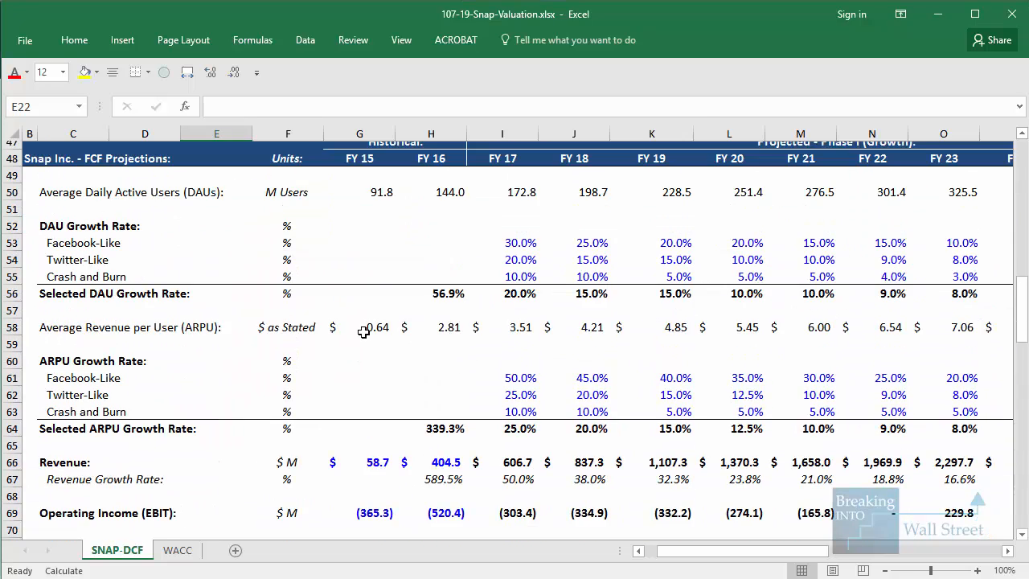
pyautogui.scroll(1, 362, 331)
pyautogui.click(508, 219)
pyautogui.hotkey('alt', 'w')
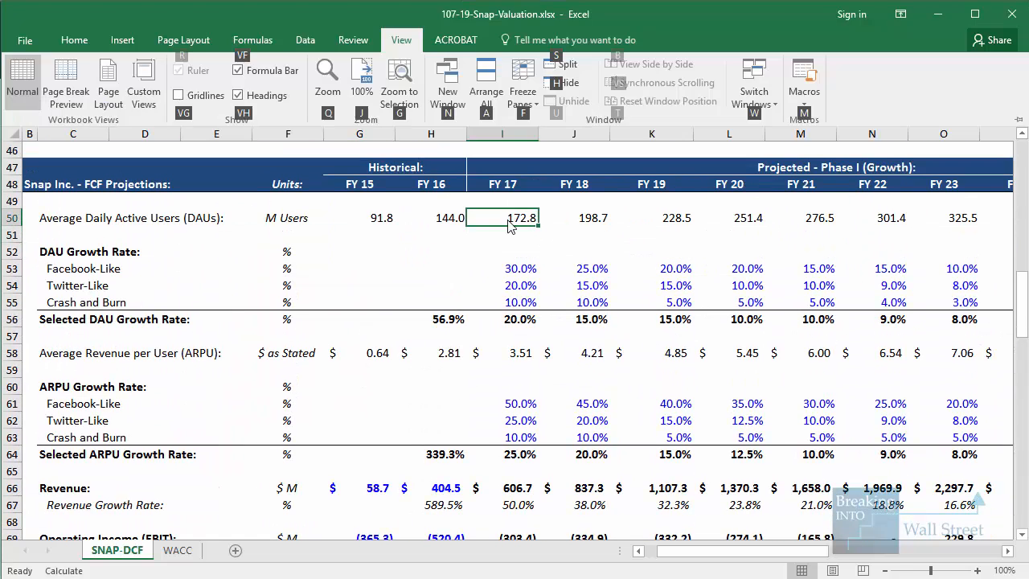
pyautogui.press('f')
pyautogui.press('f')
# Bring up the FY 26 projections, select that year's ARPU, and outline its average daily active users
pyautogui.press('Right')
pyautogui.press('Right')
pyautogui.press('Right')
pyautogui.press('Right')
pyautogui.press('Right')
pyautogui.press('Right')
pyautogui.press('Right')
pyautogui.press('Right')
pyautogui.press('Right')
pyautogui.press('Right')
pyautogui.press('Right')
pyautogui.press('Right')
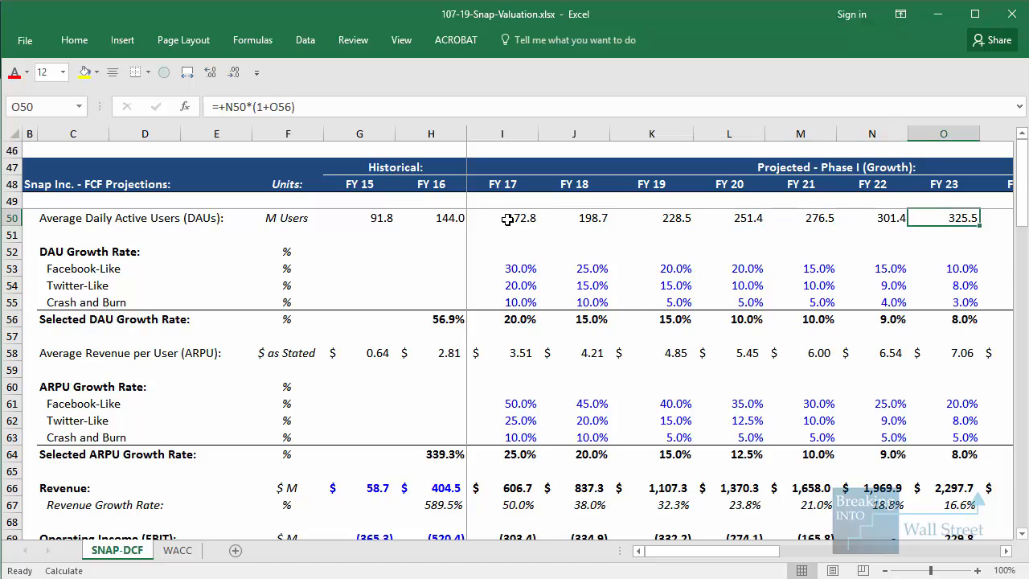
pyautogui.press('Left')
pyautogui.press('Left')
pyautogui.click(698, 352)
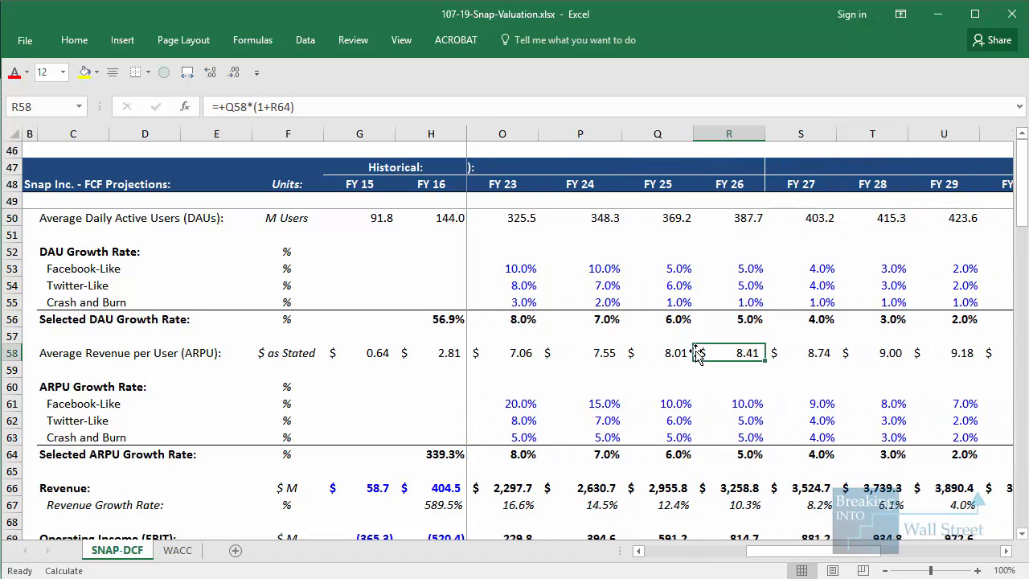
pyautogui.moveTo(698, 194); pyautogui.dragTo(770, 230)
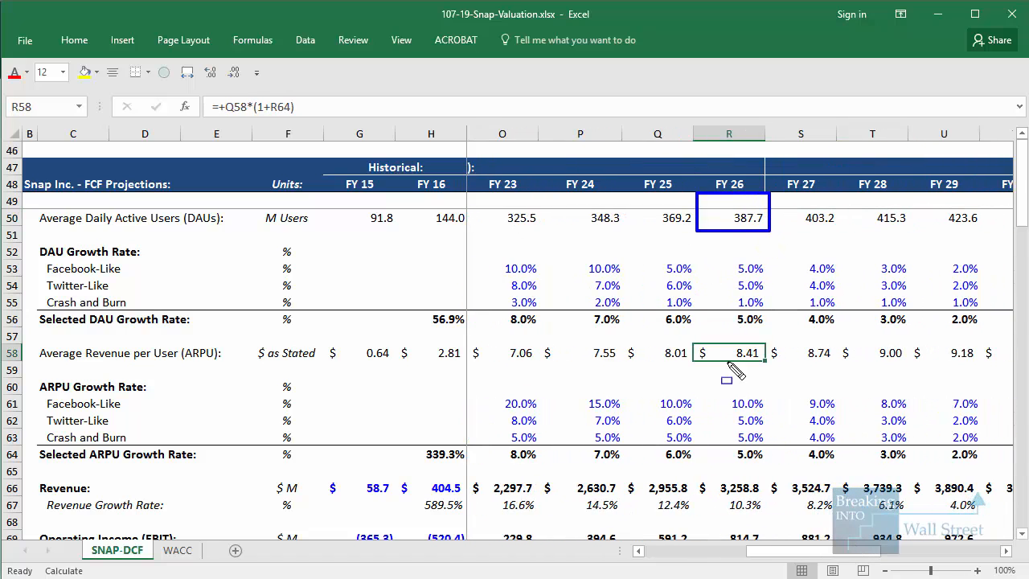
# Outline the FY 26 average revenue per user and the FY 26 revenue, and clear the outlines
pyautogui.moveTo(695, 337)
pyautogui.mouseDown()
pyautogui.moveTo(820, 390)
pyautogui.moveTo(782, 368)
pyautogui.mouseUp()
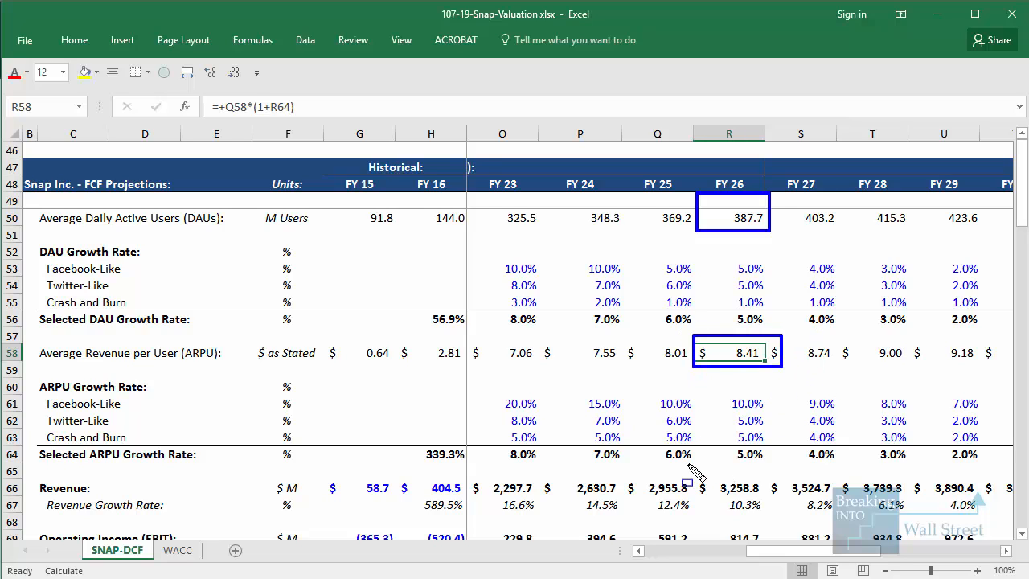
pyautogui.moveTo(680, 462); pyautogui.dragTo(776, 504)
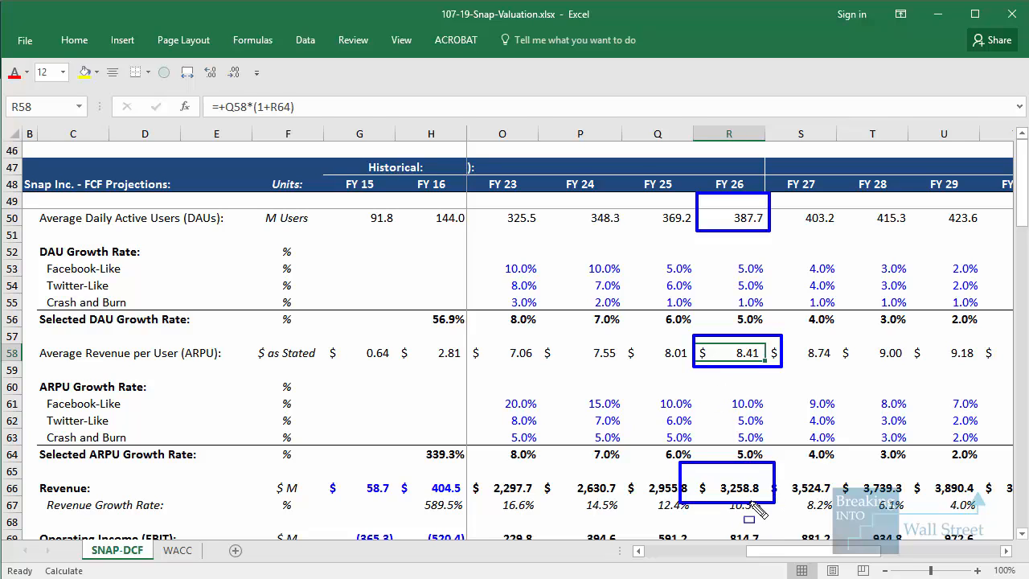
pyautogui.press('Escape')
# Select the Twitter-Like operating margins from FY 27 through FY 36, and outline the FY 36 revenue and operating income
pyautogui.scroll(-5, 751, 483)
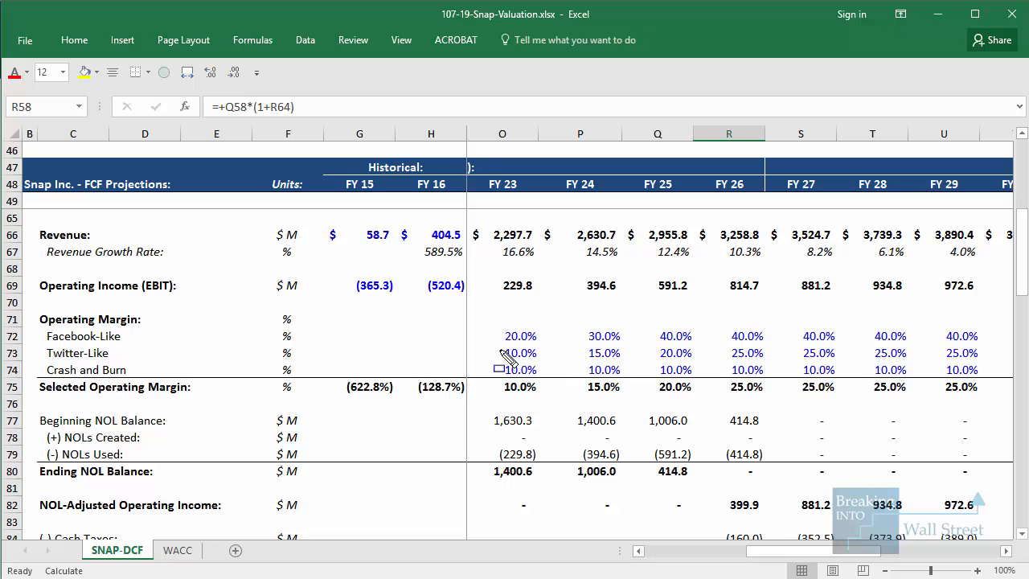
pyautogui.moveTo(489, 339)
pyautogui.mouseDown()
pyautogui.moveTo(778, 389)
pyautogui.moveTo(773, 368)
pyautogui.moveTo(1019, 356)
pyautogui.moveTo(884, 370)
pyautogui.moveTo(997, 370)
pyautogui.moveTo(949, 362)
pyautogui.moveTo(957, 354)
pyautogui.mouseUp()
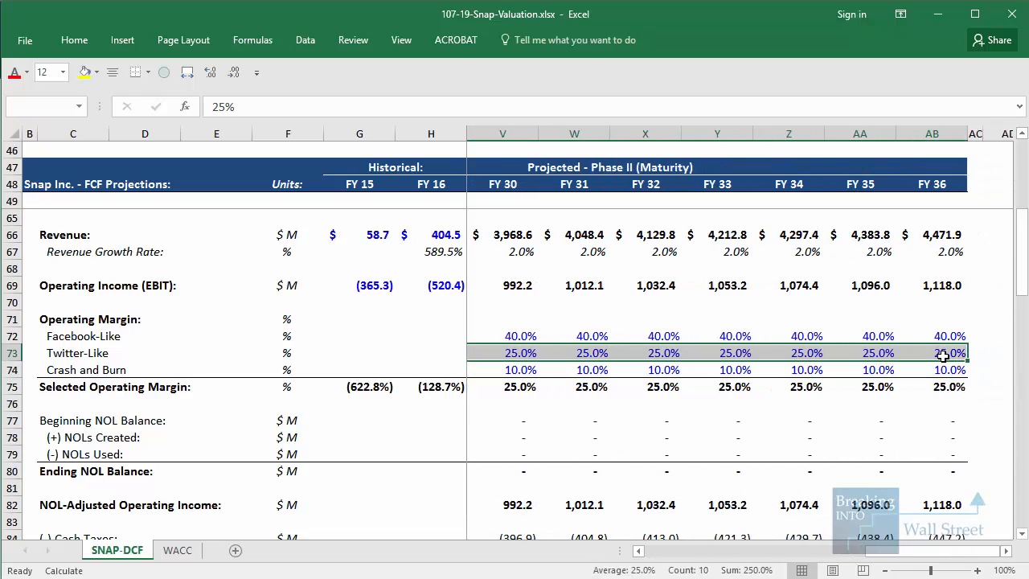
pyautogui.scroll(3, 808, 367)
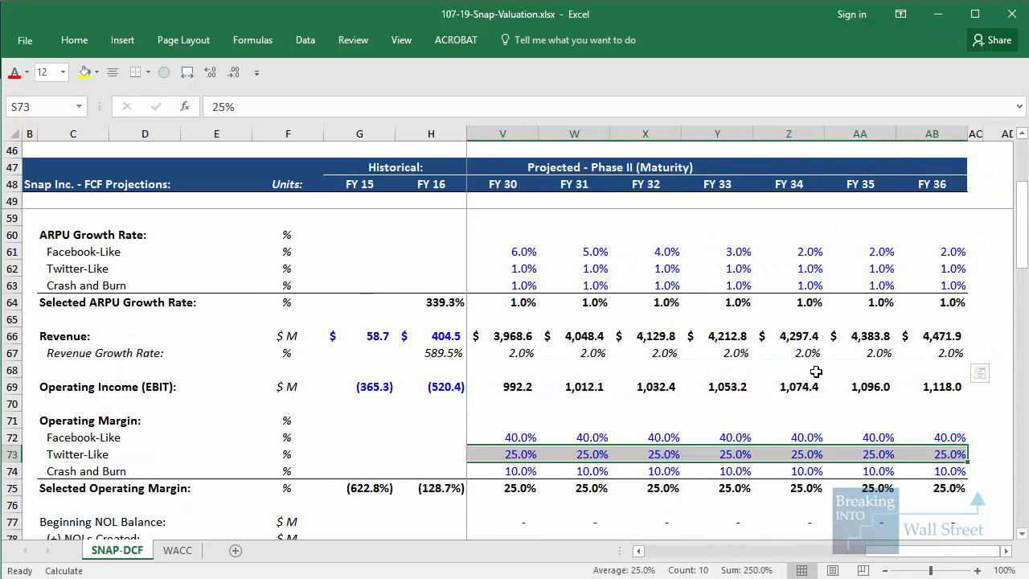
pyautogui.scroll(-1, 912, 384)
pyautogui.moveTo(891, 306); pyautogui.dragTo(988, 356)
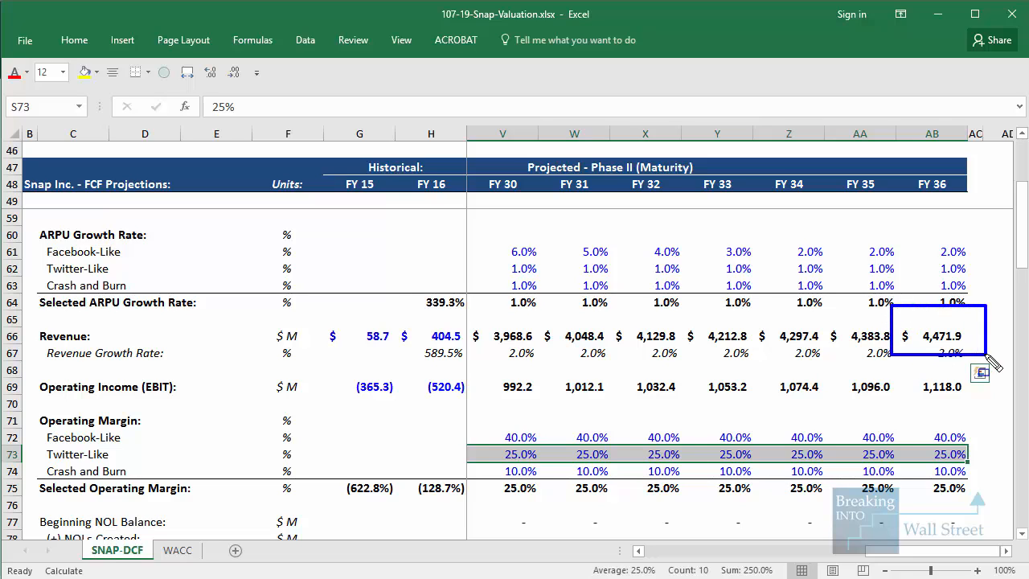
pyautogui.moveTo(888, 362); pyautogui.dragTo(981, 402)
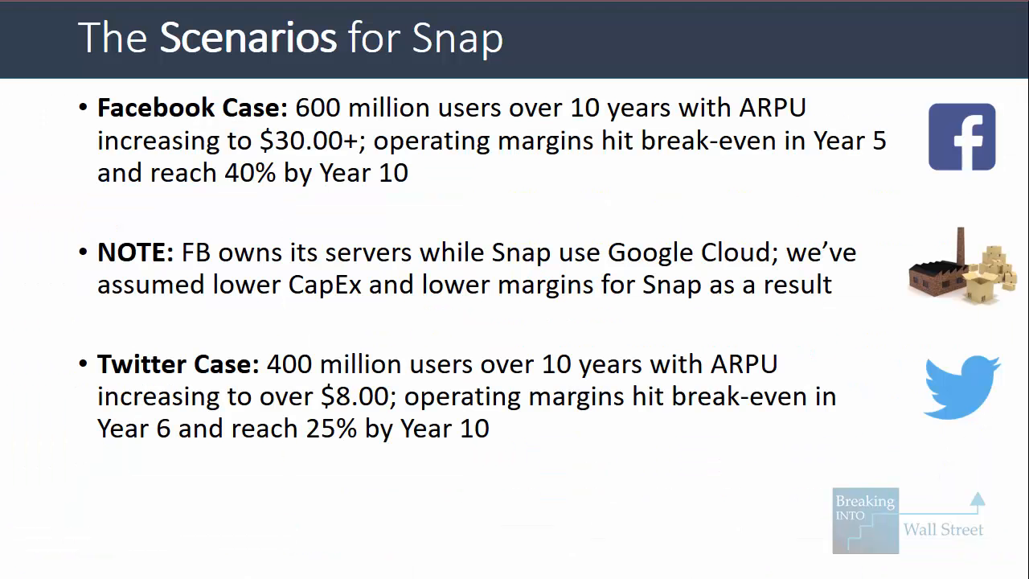
pyautogui.press('Right')
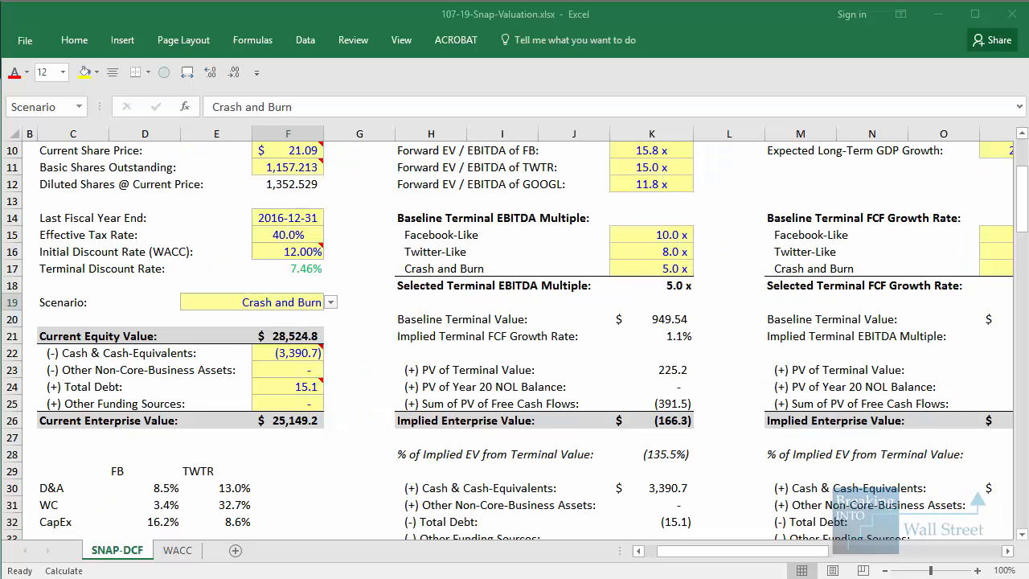
# Outline the Crash and Burn scenario setting in the valuation assumptions, and clear the outline
pyautogui.click(226, 371)
pyautogui.hotkey('ctrl', 'shift', 'd')
pyautogui.moveTo(160, 282); pyautogui.dragTo(443, 351)
pyautogui.press('Escape')
# Freeze the panes at cell I50, keeping the projection headers and the columns through FY 16 fixed
pyautogui.scroll(-12, 414, 375)
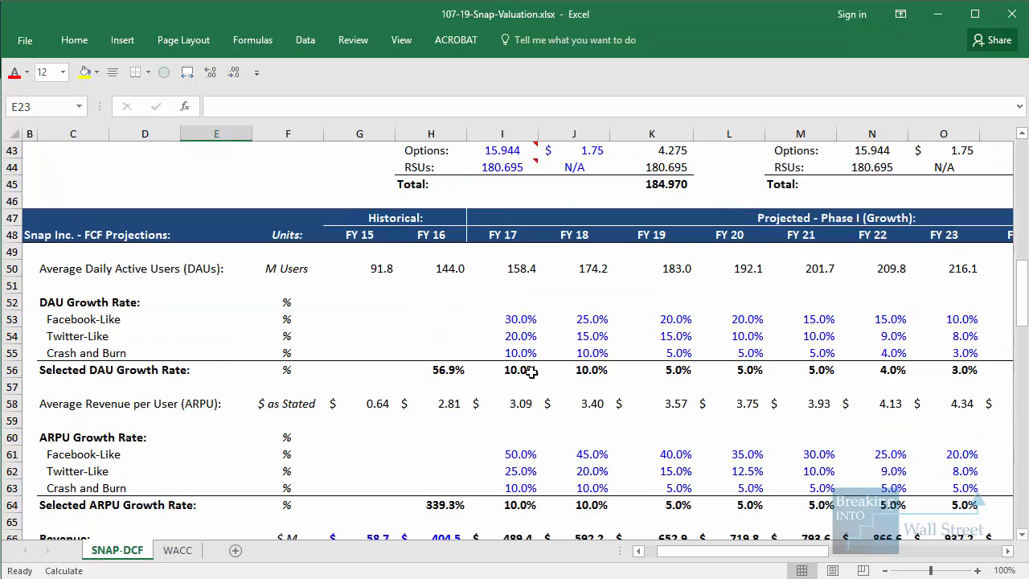
pyautogui.click(517, 217)
pyautogui.hotkey('alt', 'w')
pyautogui.press('f')
pyautogui.press('f')
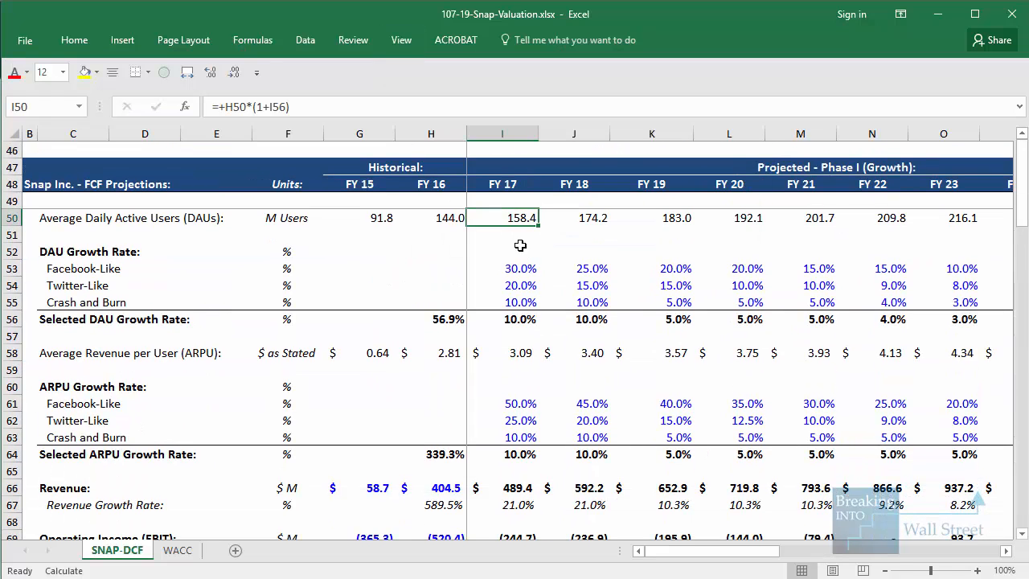
# Bring up the FY 26 projections and outline that year's average daily active users and Crash and Burn DAU growth rate
pyautogui.click(521, 245)
pyautogui.press('Right')
pyautogui.press('Right')
pyautogui.press('Right')
pyautogui.press('Right')
pyautogui.press('Right')
pyautogui.press('Right')
pyautogui.press('Right')
pyautogui.press('Right')
pyautogui.press('Right')
pyautogui.press('Right')
pyautogui.press('Right')
pyautogui.press('Right')
pyautogui.press('Right')
pyautogui.press('Right')
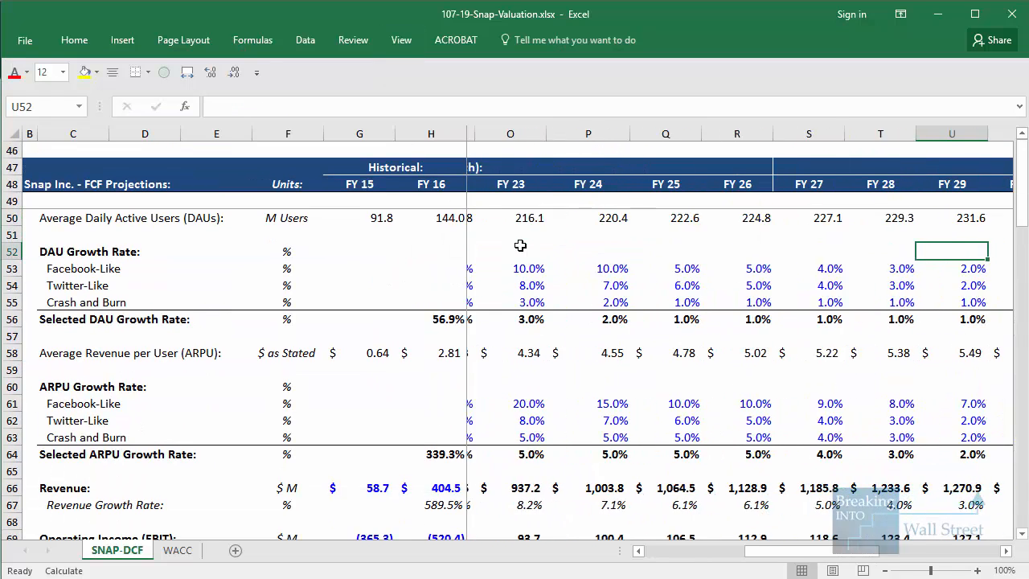
pyautogui.click(552, 324)
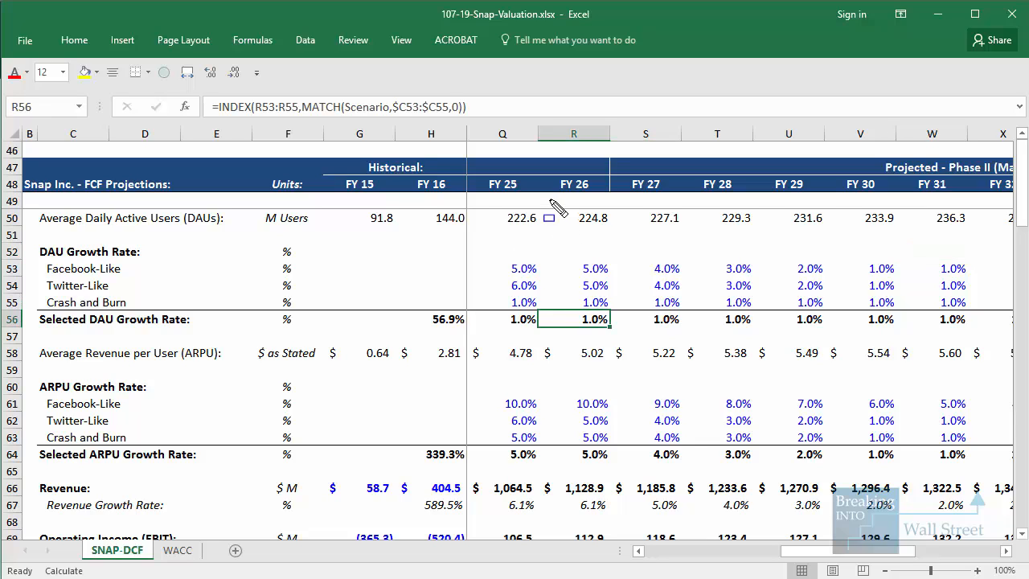
pyautogui.moveTo(549, 200); pyautogui.dragTo(620, 238)
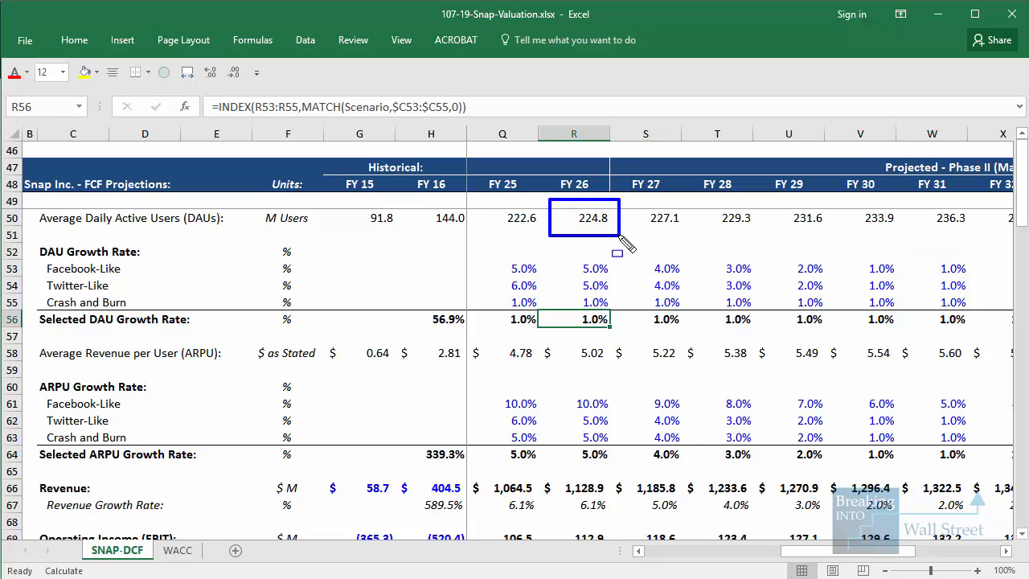
pyautogui.moveTo(551, 283); pyautogui.dragTo(625, 312)
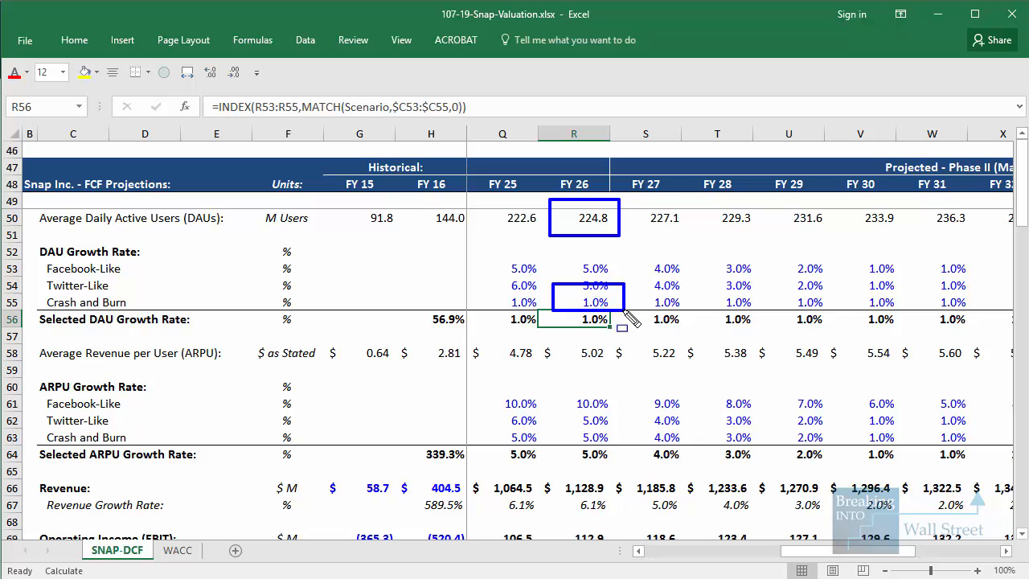
# Outline the FY 26 header and ARPU and the Crash and Burn ARPU growth rates from FY 26 to FY 31, and clear the outlines
pyautogui.scroll(-2, 597, 361)
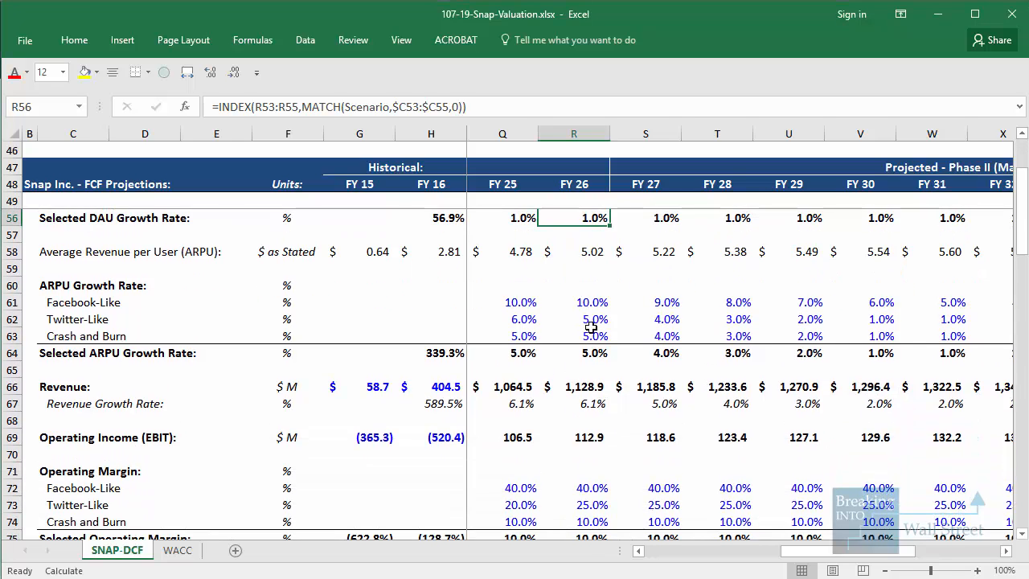
pyautogui.moveTo(542, 233); pyautogui.dragTo(618, 269)
pyautogui.moveTo(549, 164); pyautogui.dragTo(615, 201)
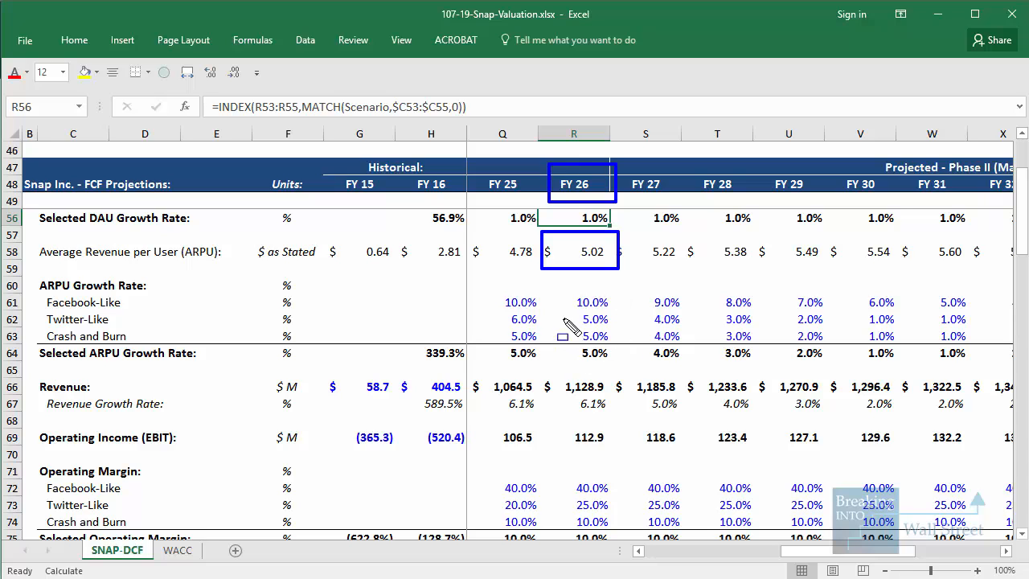
pyautogui.moveTo(562, 321)
pyautogui.mouseDown()
pyautogui.moveTo(580, 344)
pyautogui.moveTo(970, 352)
pyautogui.mouseUp()
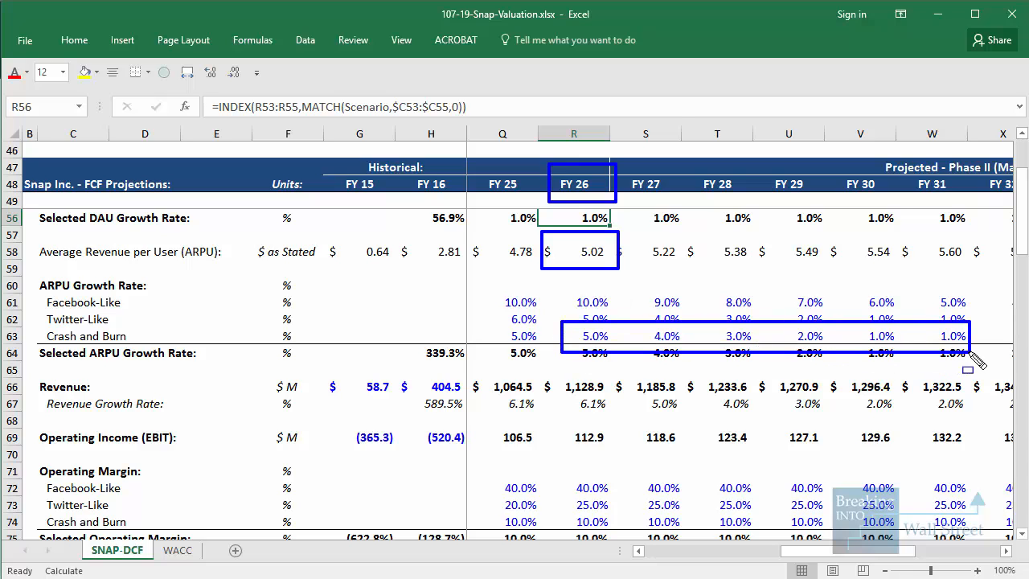
pyautogui.press('Escape')
# Select the FY 26 revenue projection and the historical FY 16 revenue to compare them
pyautogui.scroll(-1, 613, 336)
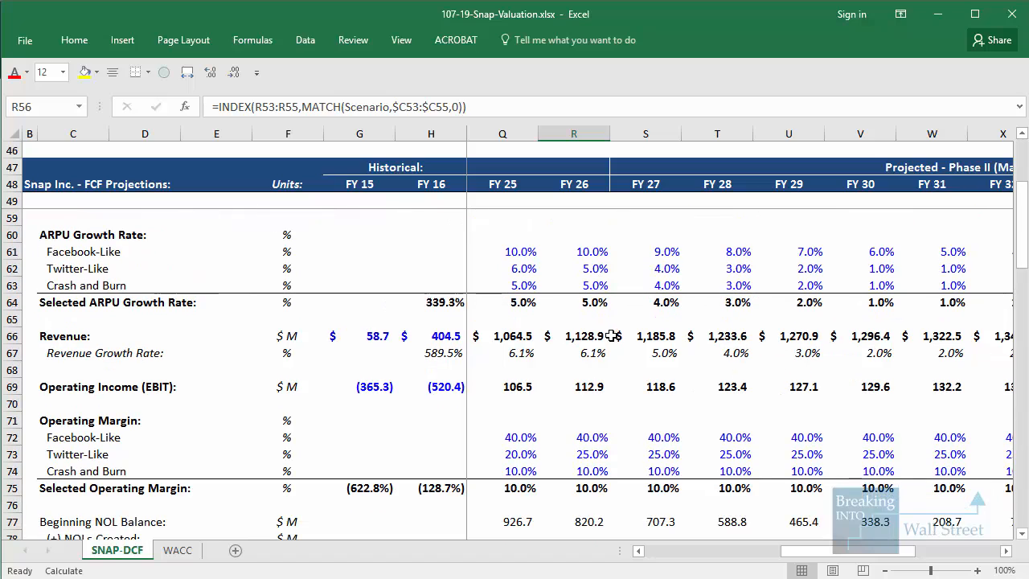
pyautogui.click(595, 324)
pyautogui.click(593, 340)
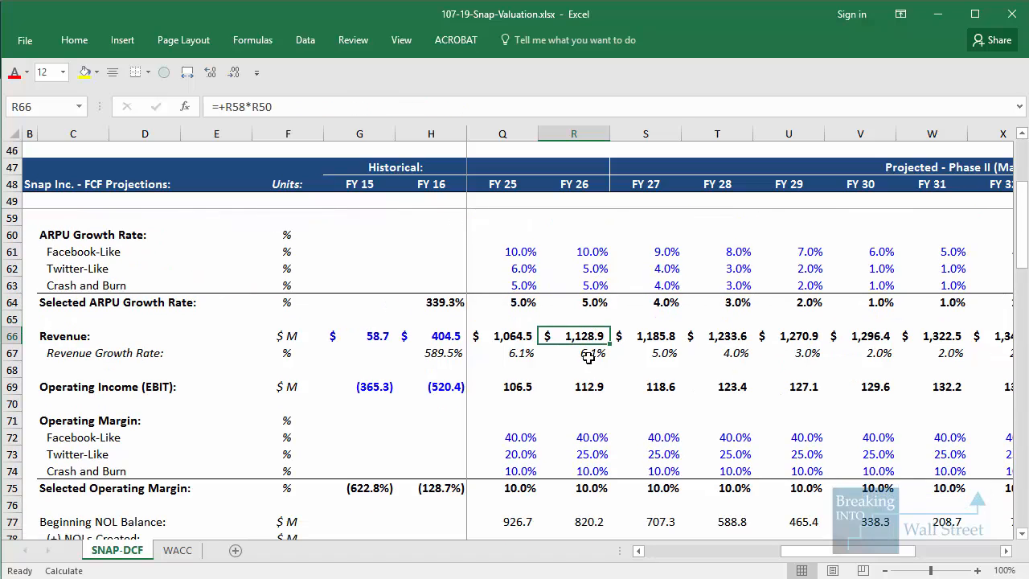
pyautogui.click(450, 338)
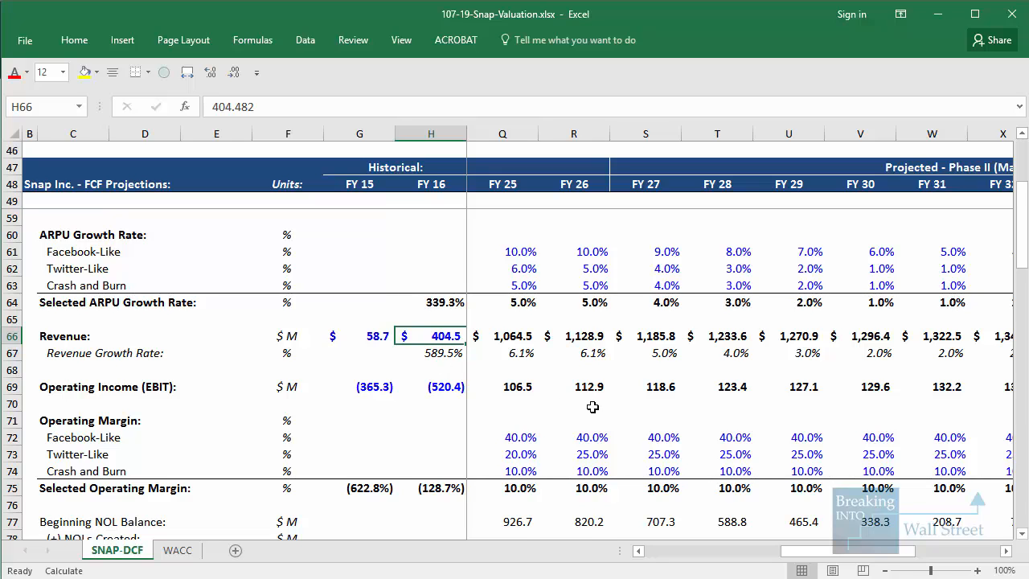
# Outline the FY 26 operating income, and select the Crash and Burn operating margins from FY 26 through FY 36
pyautogui.scroll(-1, 592, 407)
pyautogui.moveTo(551, 311); pyautogui.dragTo(646, 348)
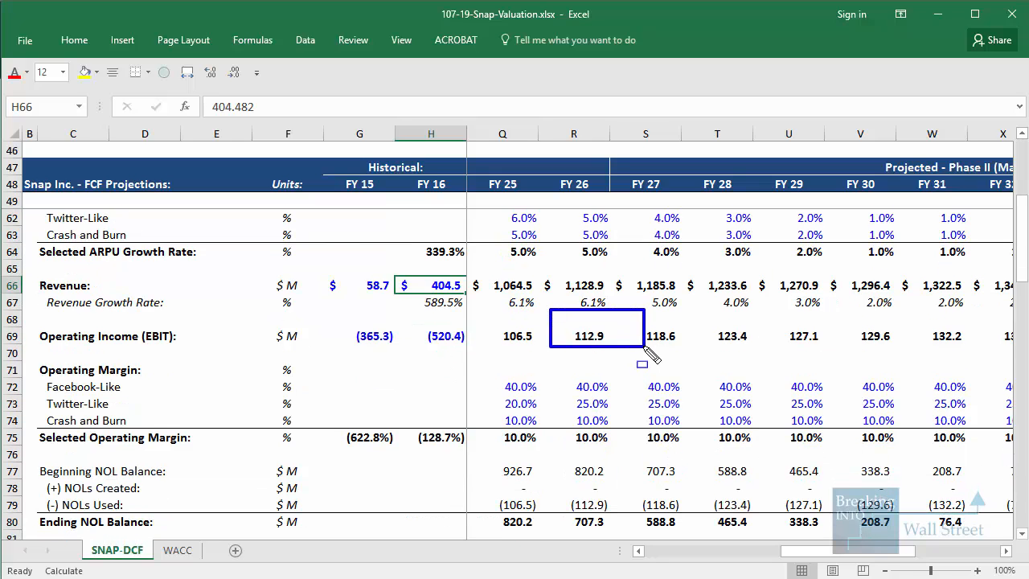
pyautogui.press('Escape')
pyautogui.moveTo(574, 422)
pyautogui.mouseDown()
pyautogui.moveTo(1001, 441)
pyautogui.moveTo(802, 428)
pyautogui.mouseUp()
pyautogui.moveTo(925, 554); pyautogui.dragTo(651, 557)
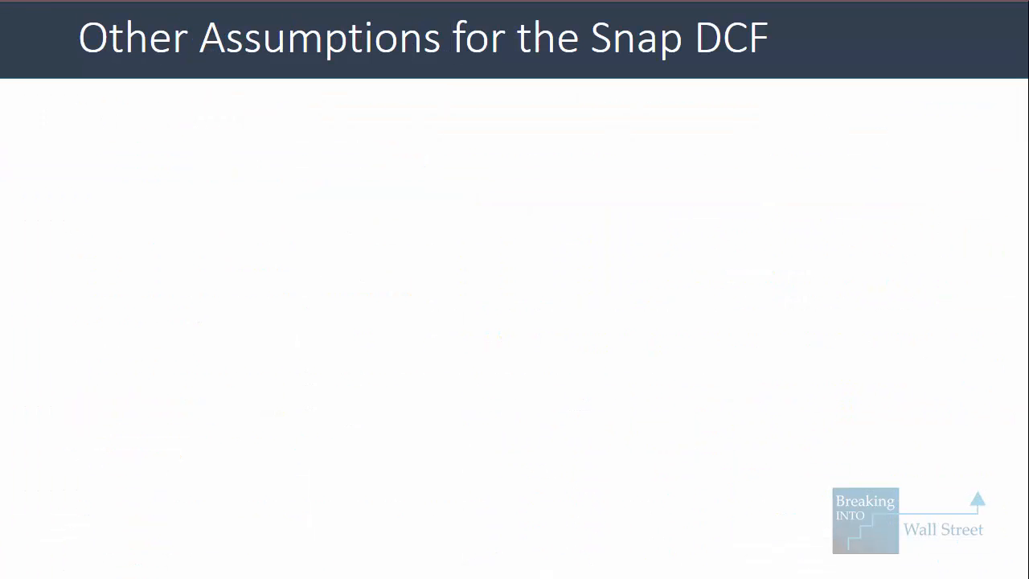
# Reveal the depreciation and amortization assumption on the slide, and select the FY 15 and FY 16 D&A percentages of revenue in the workbook
pyautogui.press('Right')
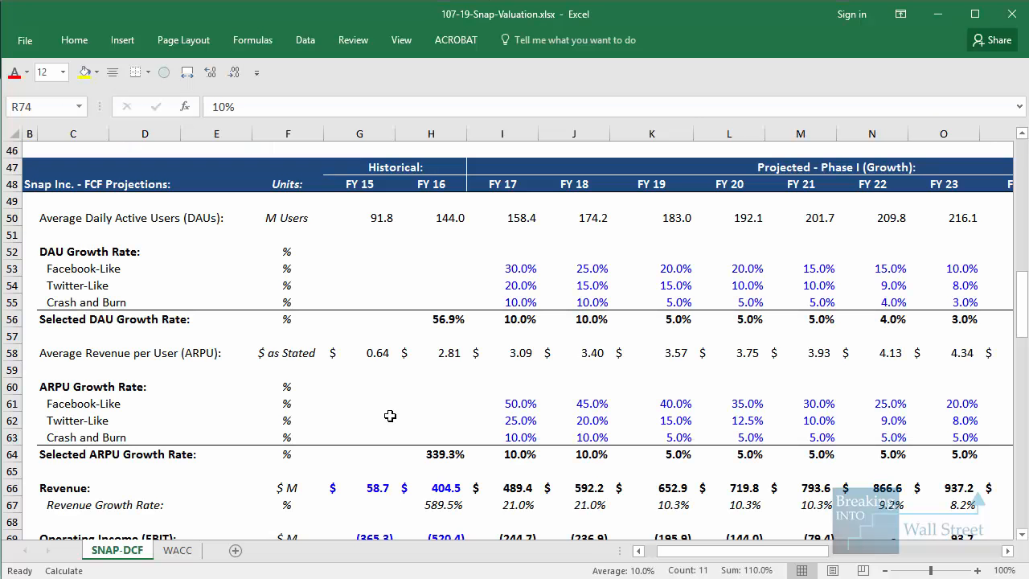
pyautogui.scroll(-15, 374, 367)
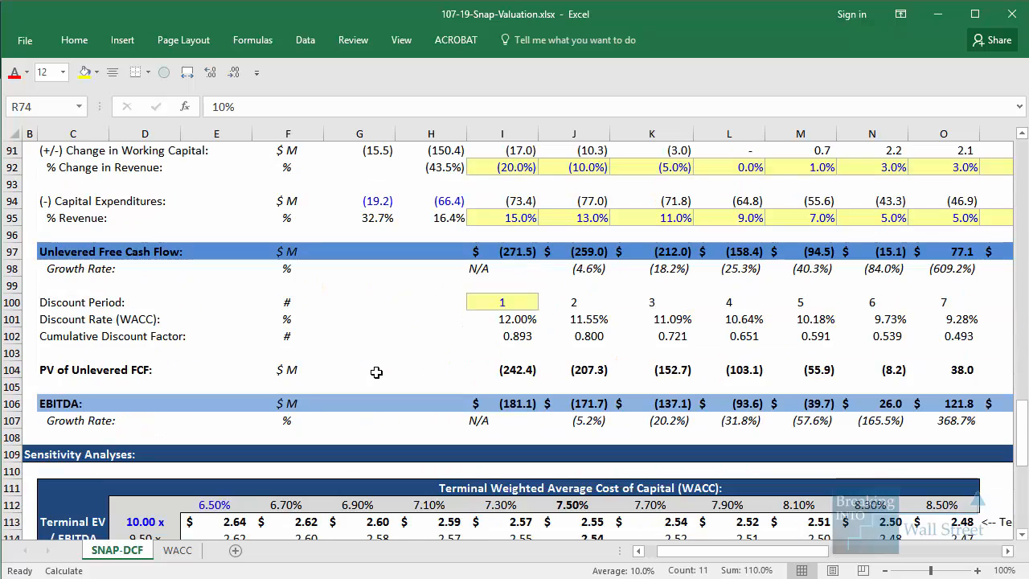
pyautogui.scroll(3, 374, 372)
pyautogui.scroll(1, 377, 372)
pyautogui.click(499, 322)
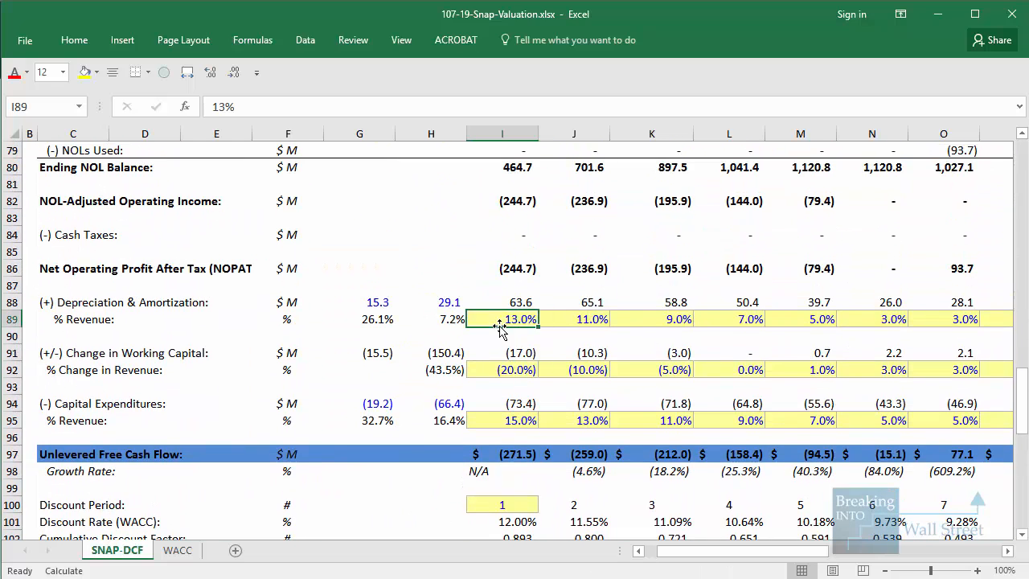
pyautogui.press('Left')
pyautogui.press('Left')
pyautogui.hotkey('shift', 'Right')
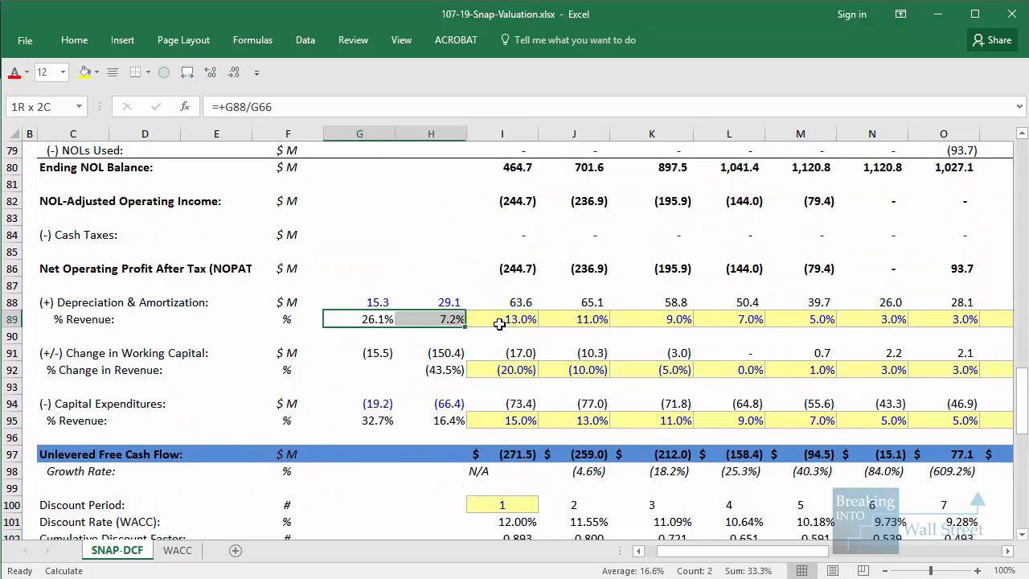
# Extend the selection to the depreciation and amortization amounts and revenue percentages through FY 36
pyautogui.hotkey('shift', 'Up')
pyautogui.hotkey('shift', 'Right')
pyautogui.hotkey('shift', 'Right')
pyautogui.hotkey('shift', 'Right')
pyautogui.hotkey('shift', 'Right')
pyautogui.hotkey('shift', 'Right')
pyautogui.hotkey('shift', 'Right')
pyautogui.hotkey('shift', 'Right')
pyautogui.hotkey('shift', 'Right')
pyautogui.hotkey('shift', 'Right')
pyautogui.hotkey('shift', 'Right')
pyautogui.hotkey('shift', 'Right')
pyautogui.hotkey('shift', 'Right')
pyautogui.hotkey('shift', 'Right')
pyautogui.hotkey('shift', 'Right')
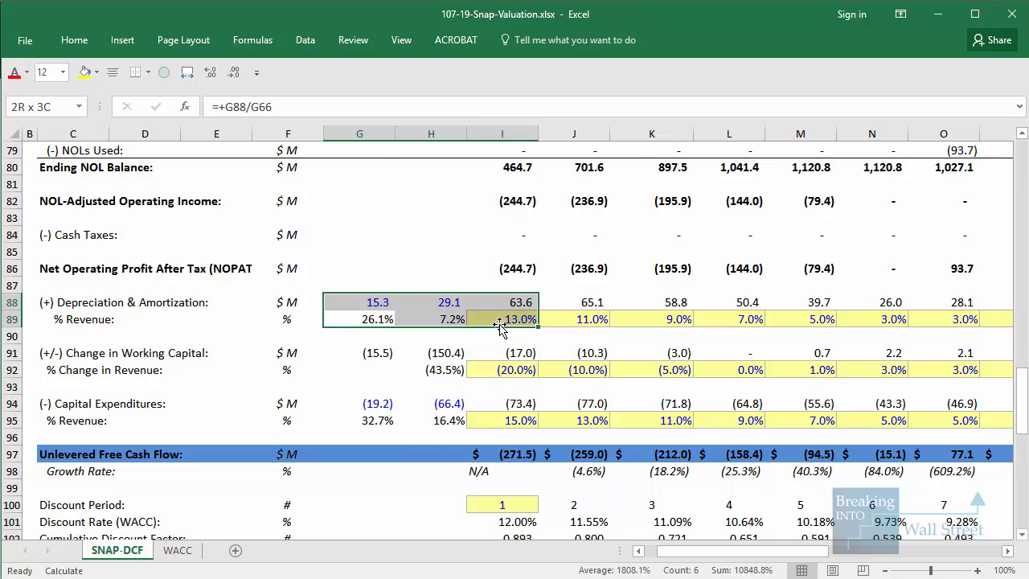
pyautogui.hotkey('shift', 'Right')
pyautogui.hotkey('shift', 'Right')
pyautogui.hotkey('shift', 'Right')
pyautogui.hotkey('shift', 'Right')
pyautogui.hotkey('shift', 'Right')
pyautogui.hotkey('shift', 'Right')
pyautogui.hotkey('shift', 'Right')
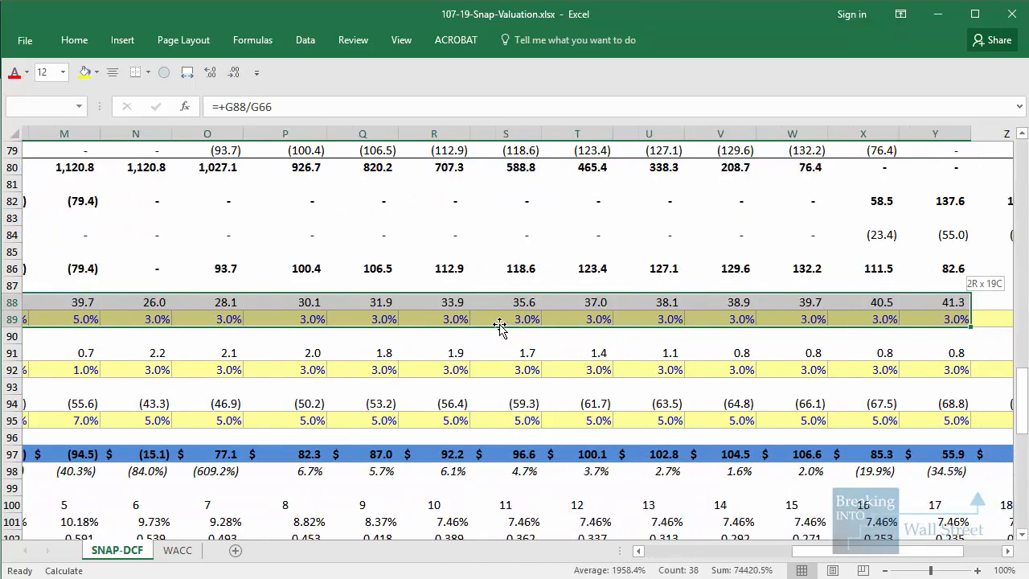
pyautogui.hotkey('shift', 'Left')
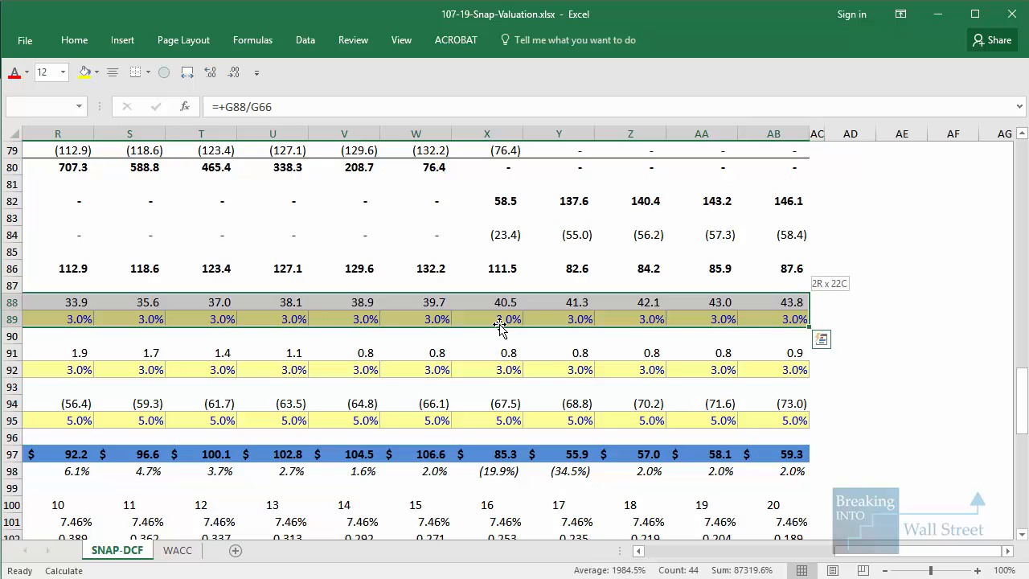
pyautogui.hotkey('shift', 'Left')
pyautogui.hotkey('shift', 'Left')
pyautogui.hotkey('shift', 'Left')
pyautogui.hotkey('shift', 'Left')
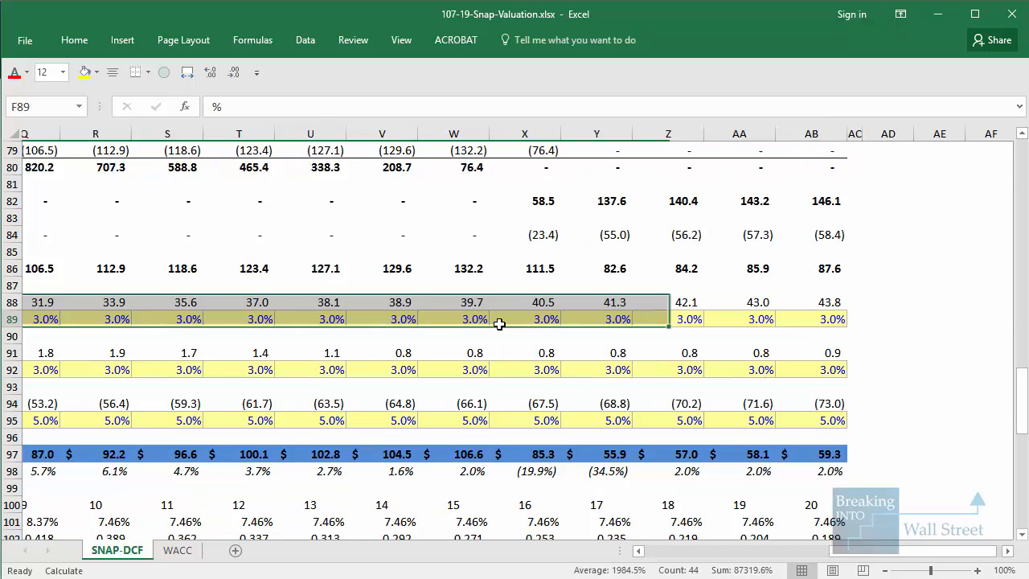
# Reveal the CapEx assumption on the slide, and select the Capital Expenditures row and its % Revenue row in the workbook
pyautogui.press('Home')
pyautogui.press('Right')
pyautogui.press('Right')
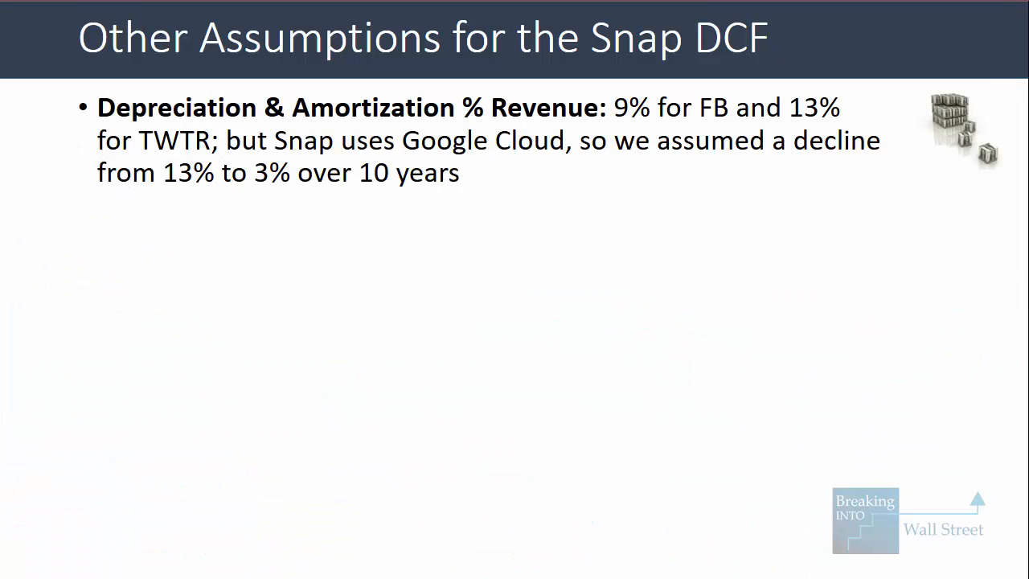
pyautogui.press('Right')
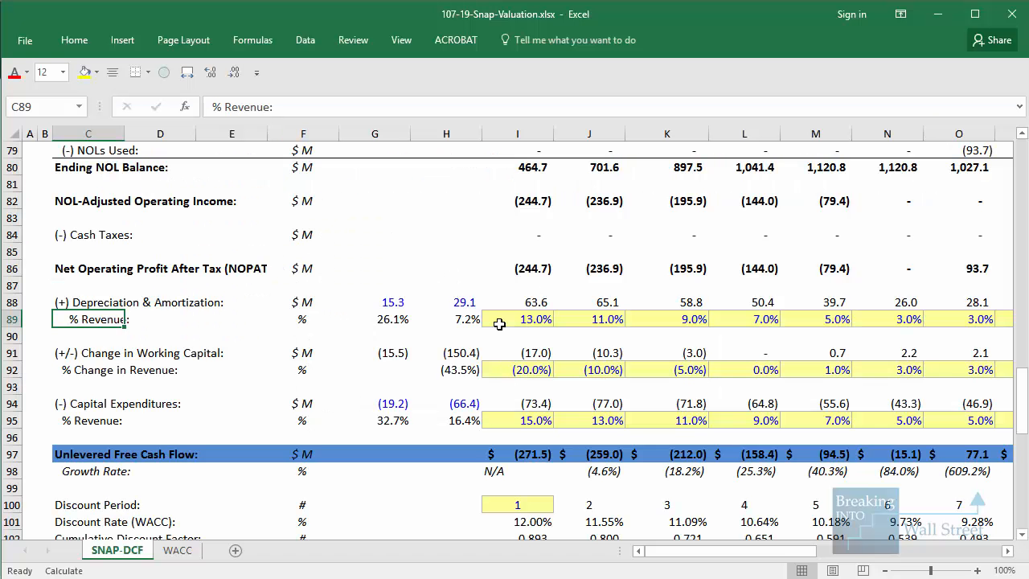
pyautogui.press('Down')
pyautogui.press('Down')
pyautogui.press('Down')
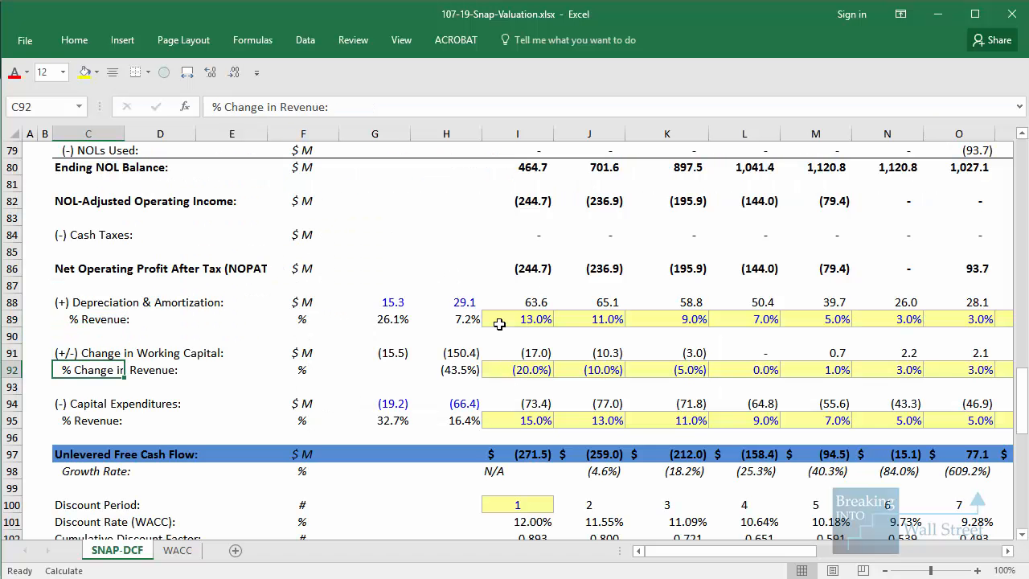
pyautogui.press('Down')
pyautogui.press('Down')
pyautogui.hotkey('shift', 'space')
pyautogui.hotkey('shift', 'Down')
# Select the CapEx revenue percentages from FY 18 through FY 36, and outline the final years' CapEx and D&A percentages
pyautogui.scroll(-1, 498, 324)
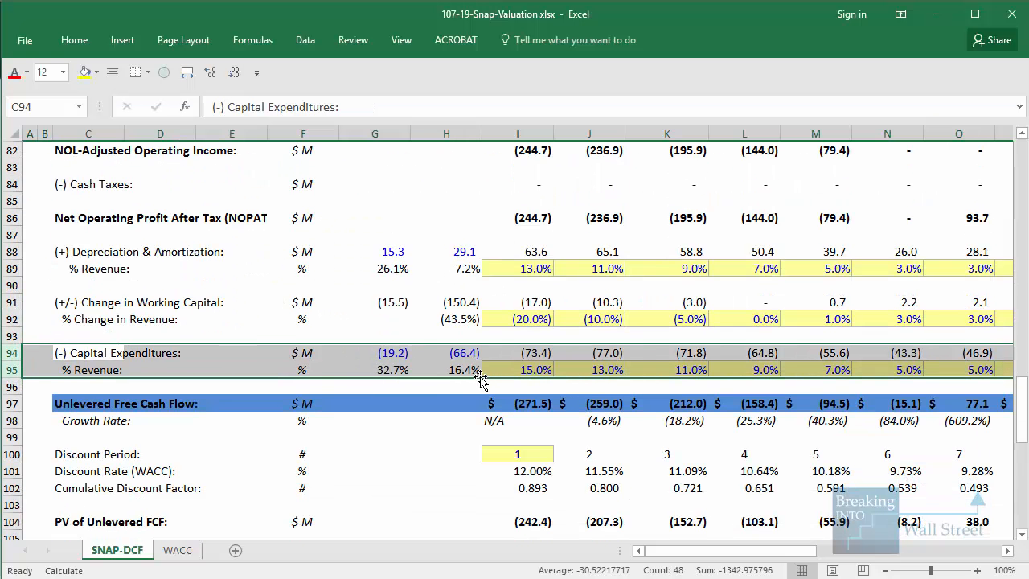
pyautogui.moveTo(431, 336)
pyautogui.mouseDown()
pyautogui.moveTo(497, 372)
pyautogui.moveTo(565, 379)
pyautogui.moveTo(595, 370)
pyautogui.moveTo(988, 374)
pyautogui.moveTo(961, 378)
pyautogui.mouseUp()
pyautogui.moveTo(735, 351); pyautogui.dragTo(1021, 394)
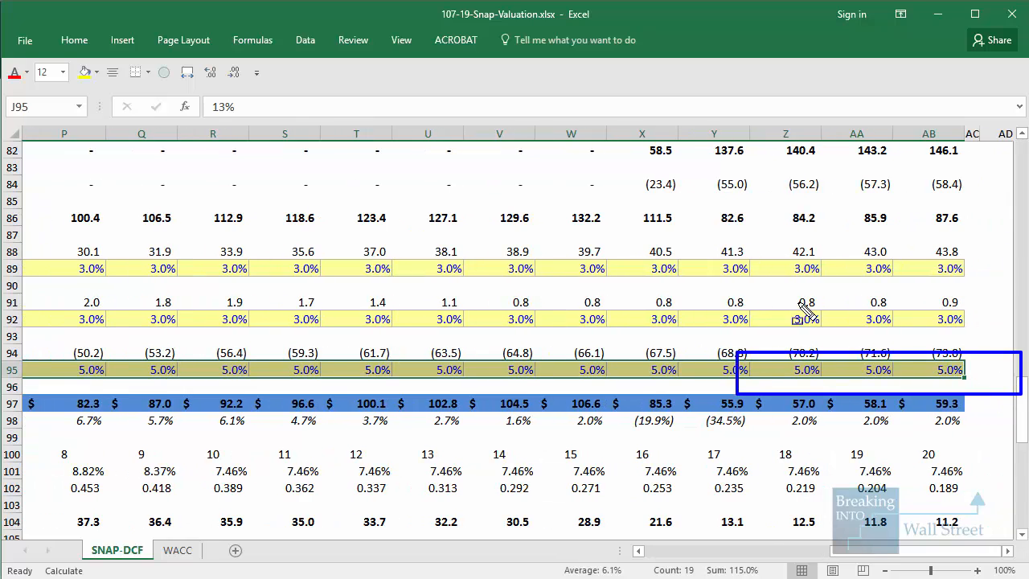
pyautogui.moveTo(710, 242); pyautogui.dragTo(984, 293)
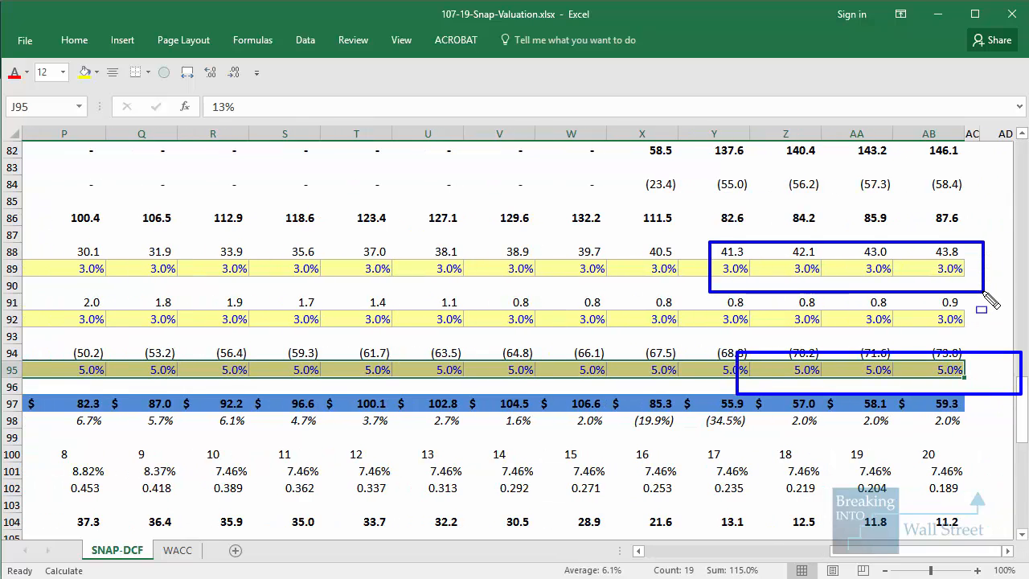
# Clear the outlines, and select the change in working capital percentages from FY 18 through FY 25
pyautogui.press('Escape')
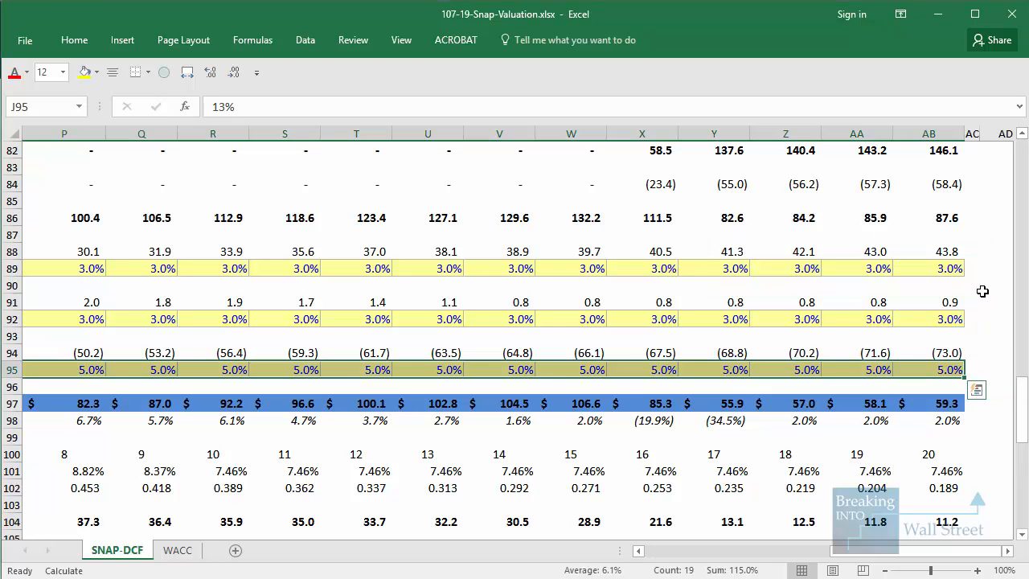
pyautogui.moveTo(914, 551); pyautogui.dragTo(731, 551)
pyautogui.click(601, 452)
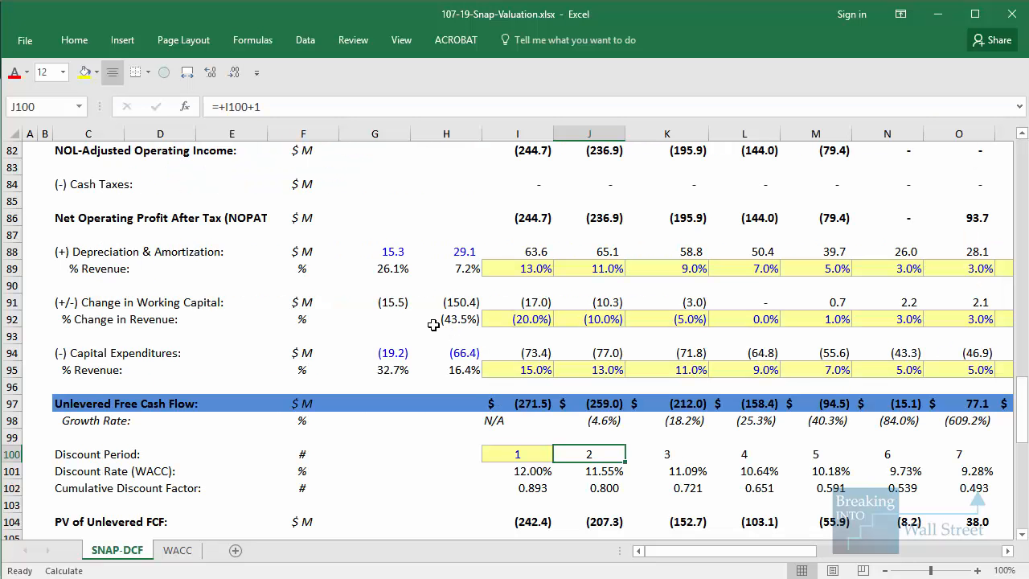
pyautogui.moveTo(431, 306)
pyautogui.mouseDown()
pyautogui.moveTo(487, 333)
pyautogui.moveTo(558, 333)
pyautogui.moveTo(911, 301)
pyautogui.moveTo(824, 313)
pyautogui.mouseUp()
pyautogui.press('Escape')
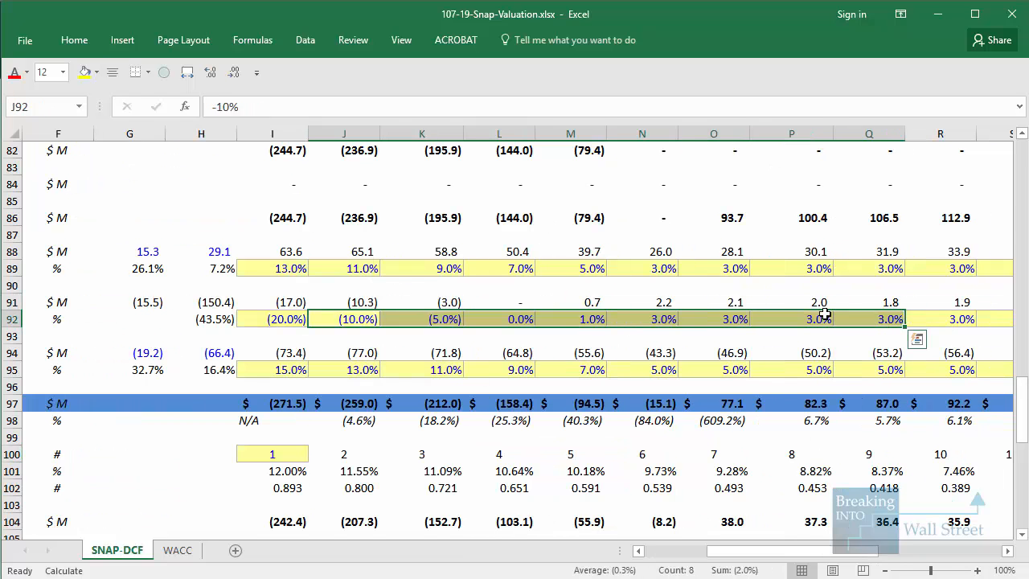
# Outline the FY 22 to FY 25 change in working capital figures, and select the amounts and percentages from FY 26 through FY 36
pyautogui.click(791, 386)
pyautogui.hotkey('ctrl', '2')
pyautogui.moveTo(634, 294); pyautogui.dragTo(949, 329)
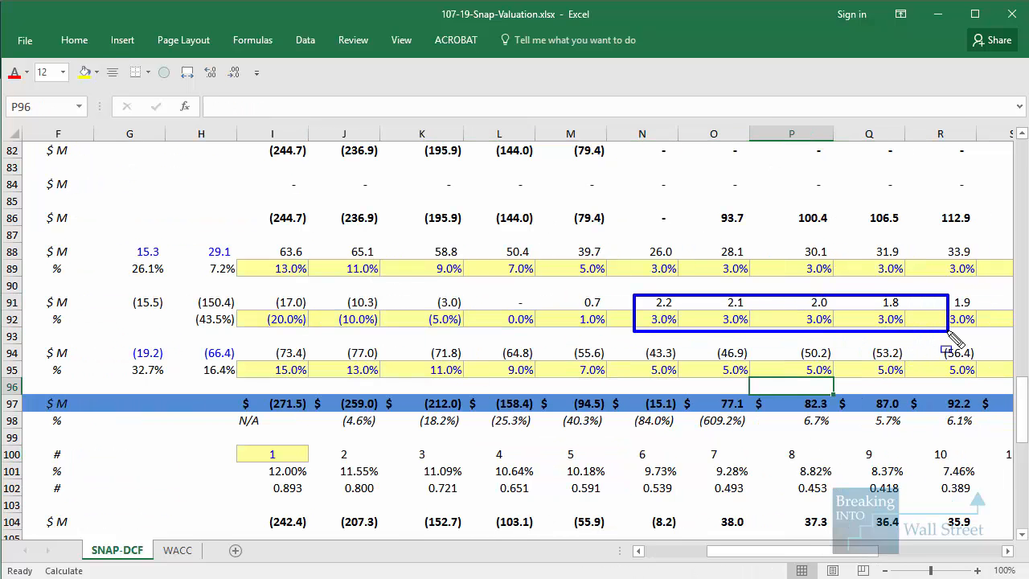
pyautogui.press('Escape')
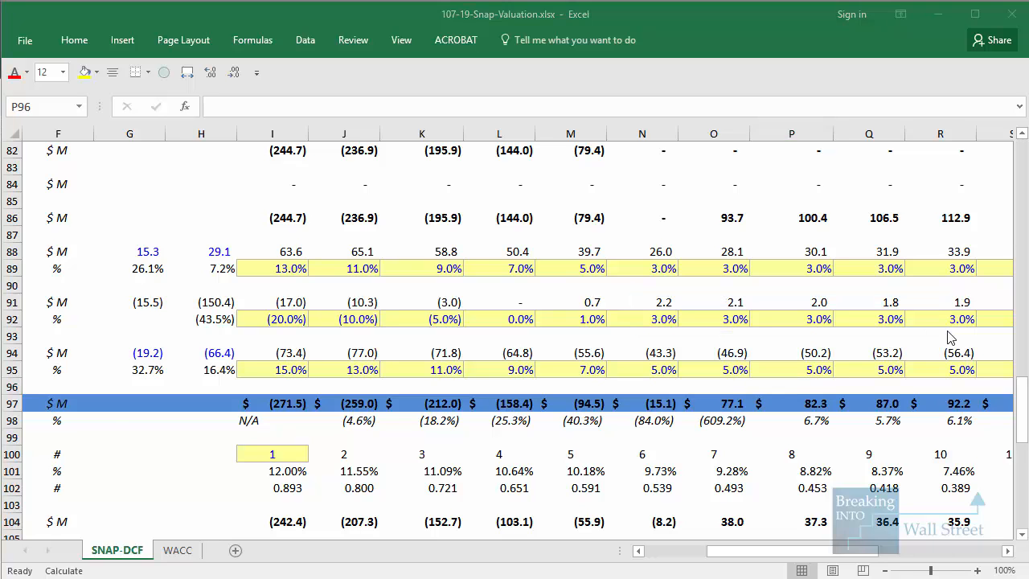
pyautogui.moveTo(957, 319)
pyautogui.mouseDown()
pyautogui.moveTo(864, 319)
pyautogui.moveTo(956, 319)
pyautogui.moveTo(952, 306)
pyautogui.mouseUp()
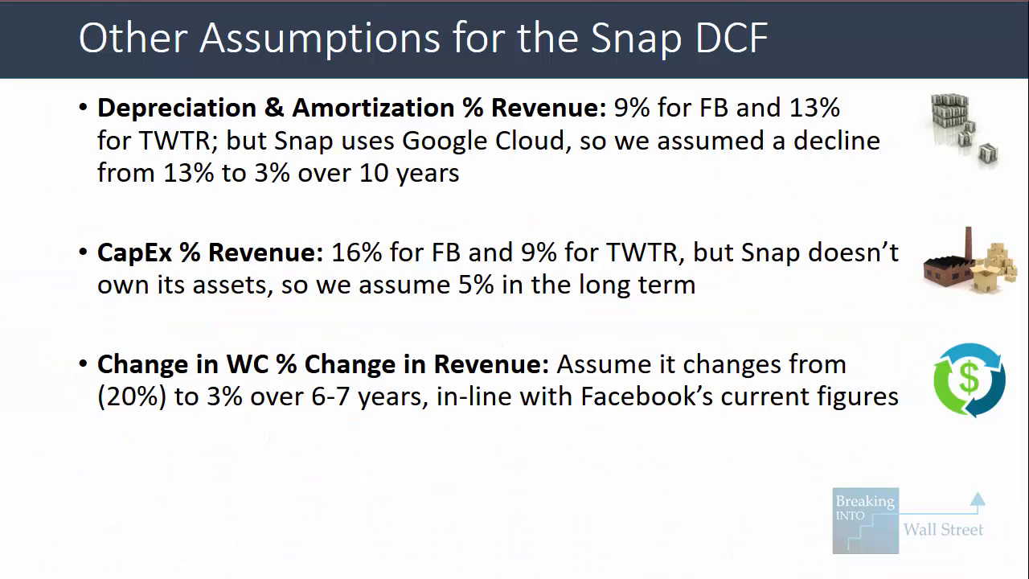
# Open the WACC sheet, and outline Facebook and Twitter, their unlevered betas, and the cost of equity rows
pyautogui.press('Right')
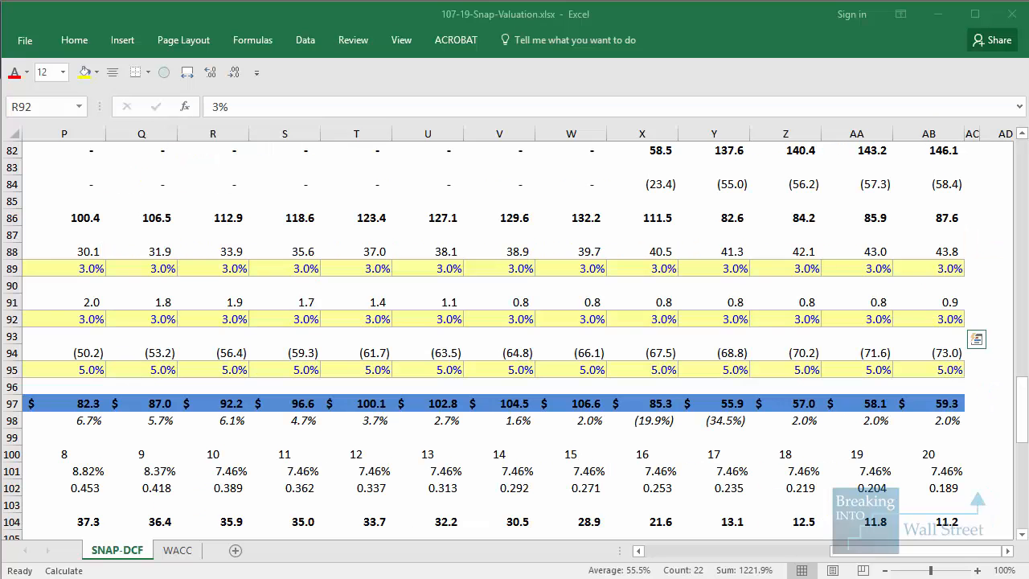
pyautogui.hotkey('ctrl', 'pagedown')
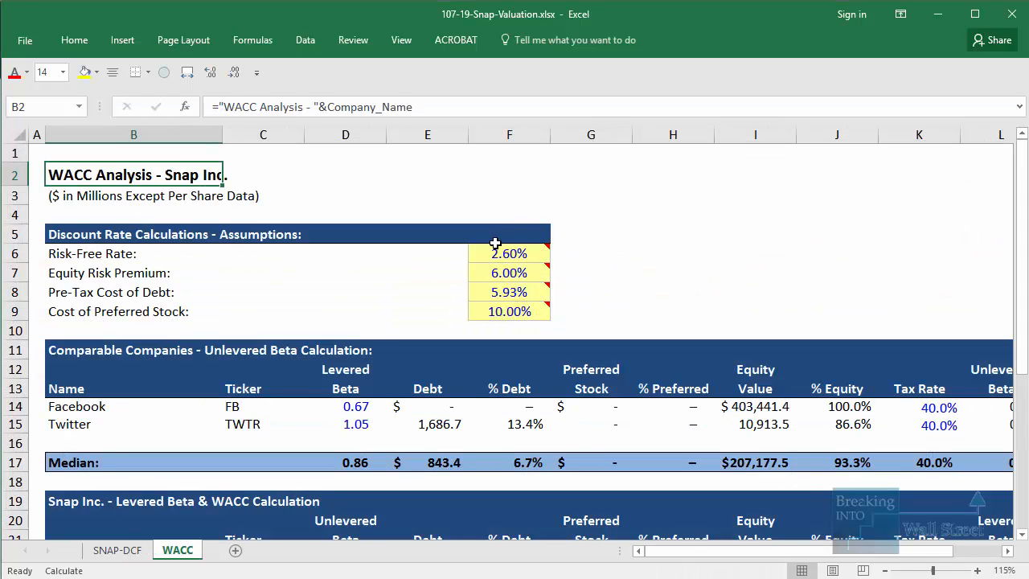
pyautogui.scroll(-1, 495, 244)
pyautogui.scroll(-1, 354, 320)
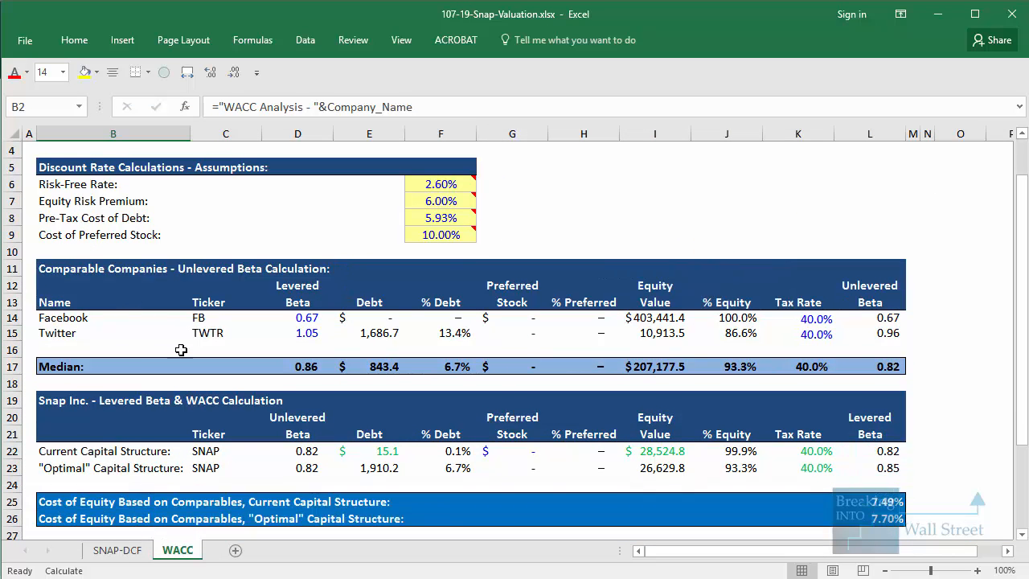
pyautogui.moveTo(37, 299); pyautogui.dragTo(143, 344)
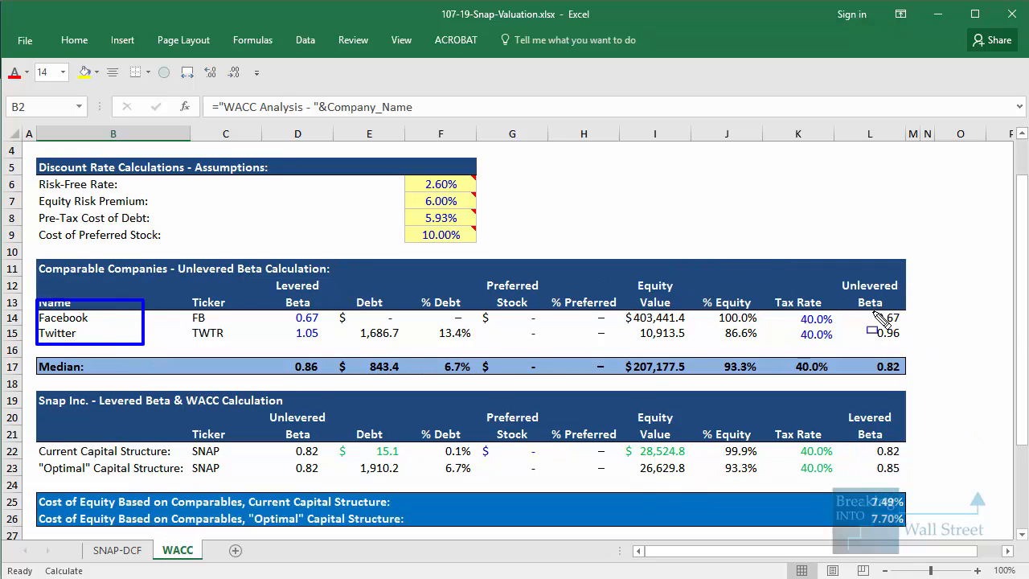
pyautogui.moveTo(836, 296); pyautogui.dragTo(931, 345)
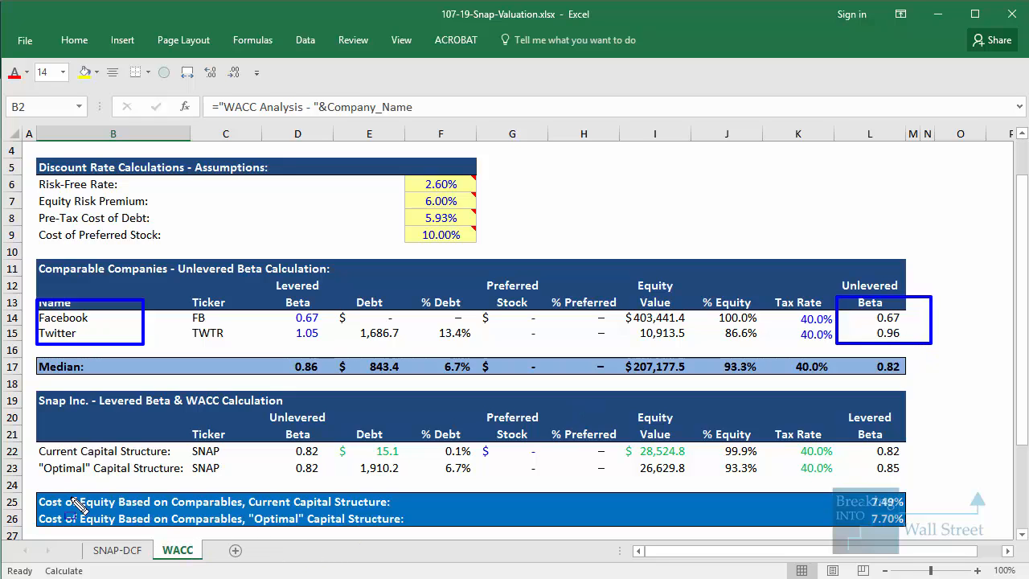
pyautogui.moveTo(32, 481)
pyautogui.mouseDown()
pyautogui.moveTo(102, 514)
pyautogui.moveTo(939, 540)
pyautogui.mouseUp()
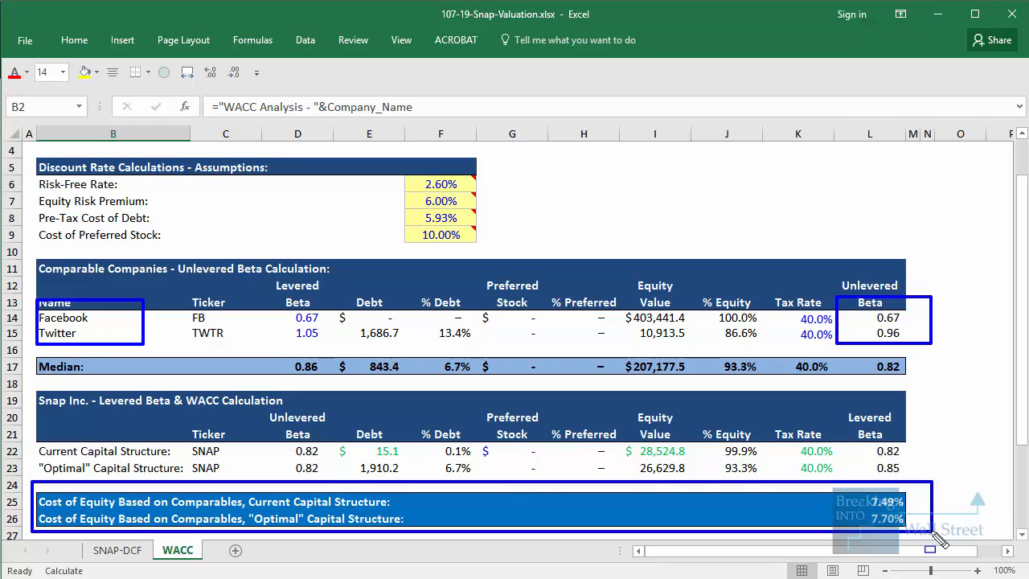
pyautogui.press('Escape')
# Outline the average WACC produced by all methods, and clear the outline
pyautogui.scroll(-4, 931, 530)
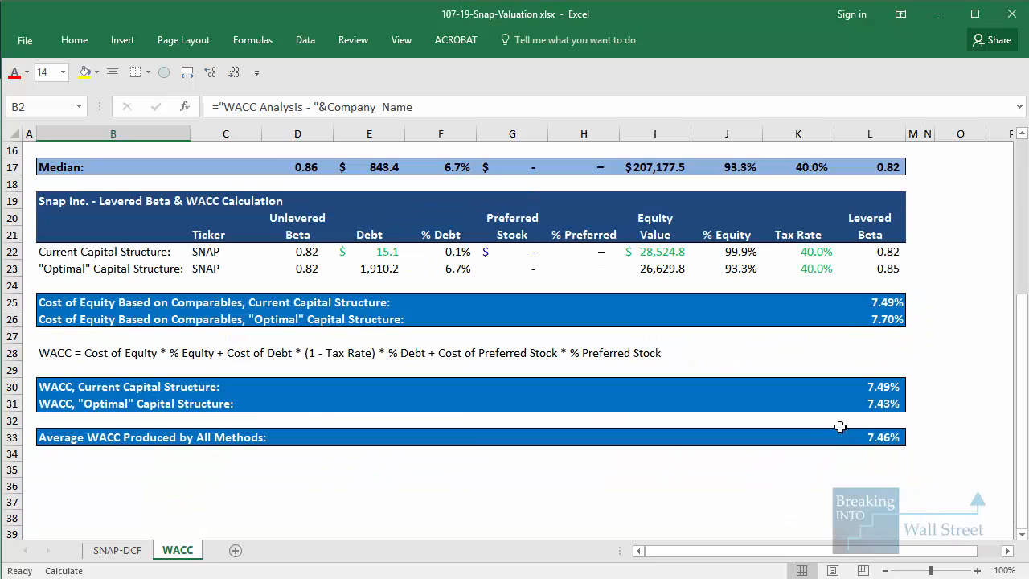
pyautogui.moveTo(838, 424); pyautogui.dragTo(921, 459)
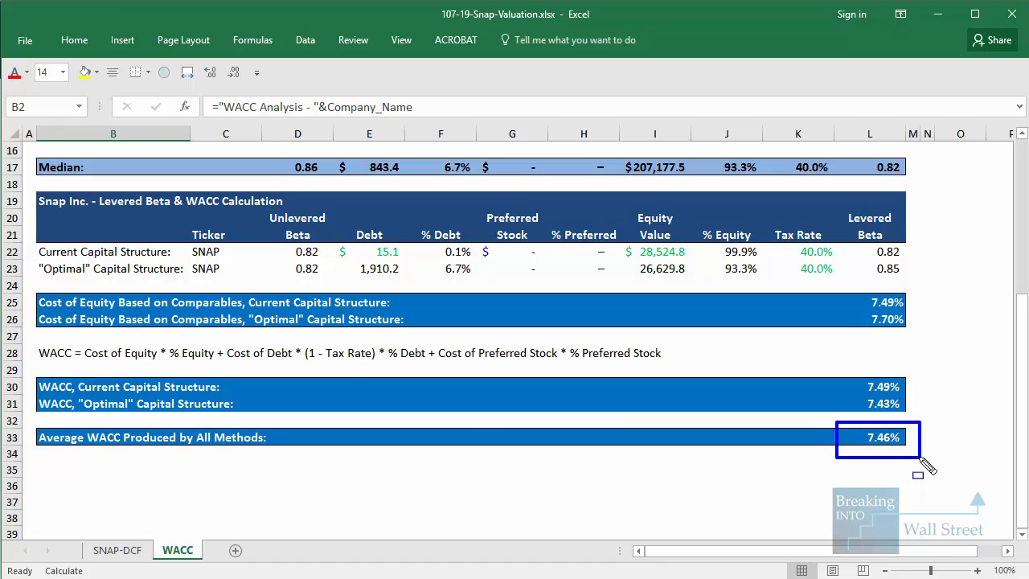
pyautogui.press('Escape')
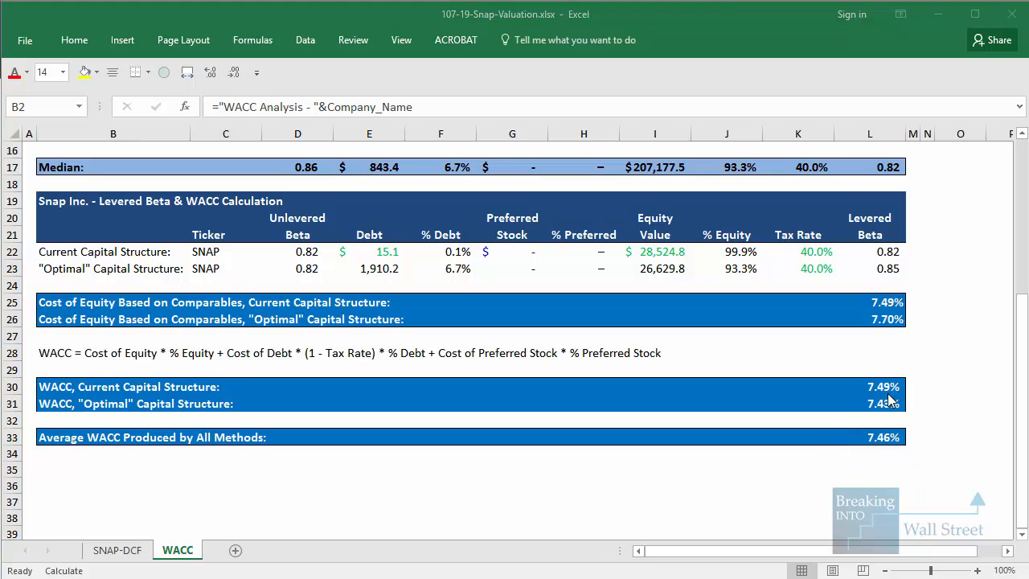
pyautogui.scroll(5, 888, 392)
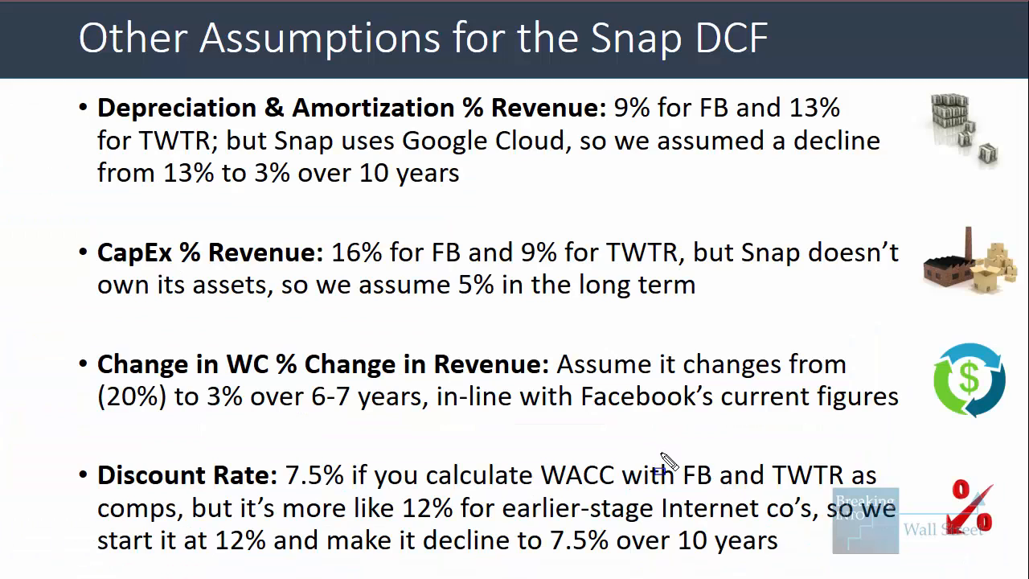
# Outline the FB and TWTR comps and the 12% rate for earlier-stage Internet companies on the slide, and erase the outlines
pyautogui.moveTo(660, 453); pyautogui.dragTo(886, 487)
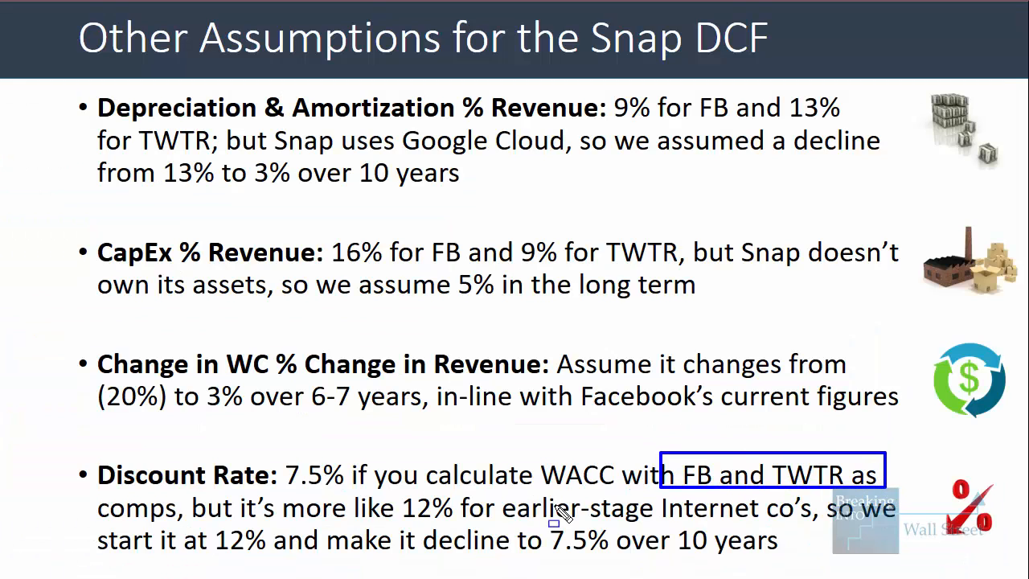
pyautogui.moveTo(397, 482); pyautogui.dragTo(822, 526)
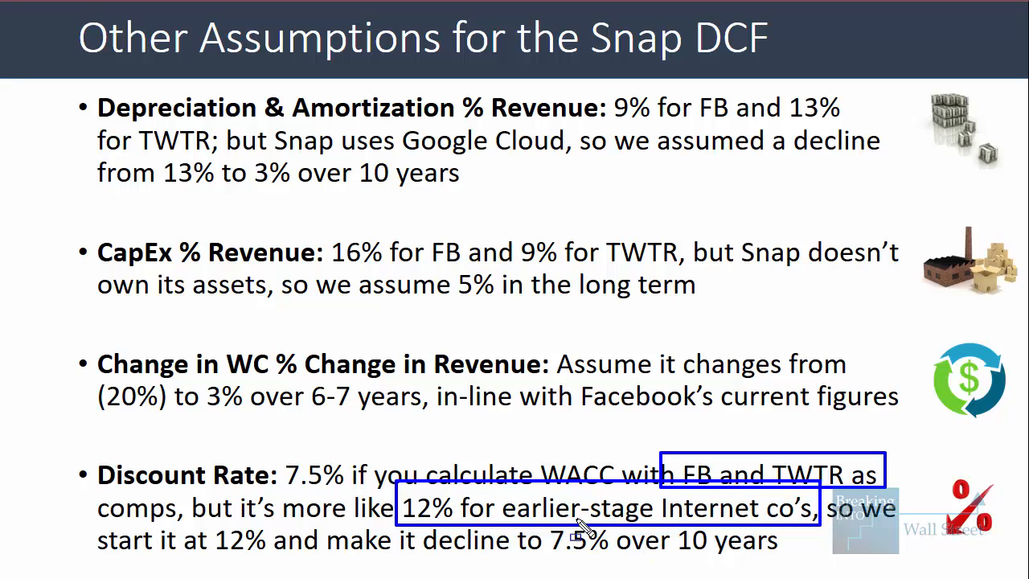
pyautogui.press('e')
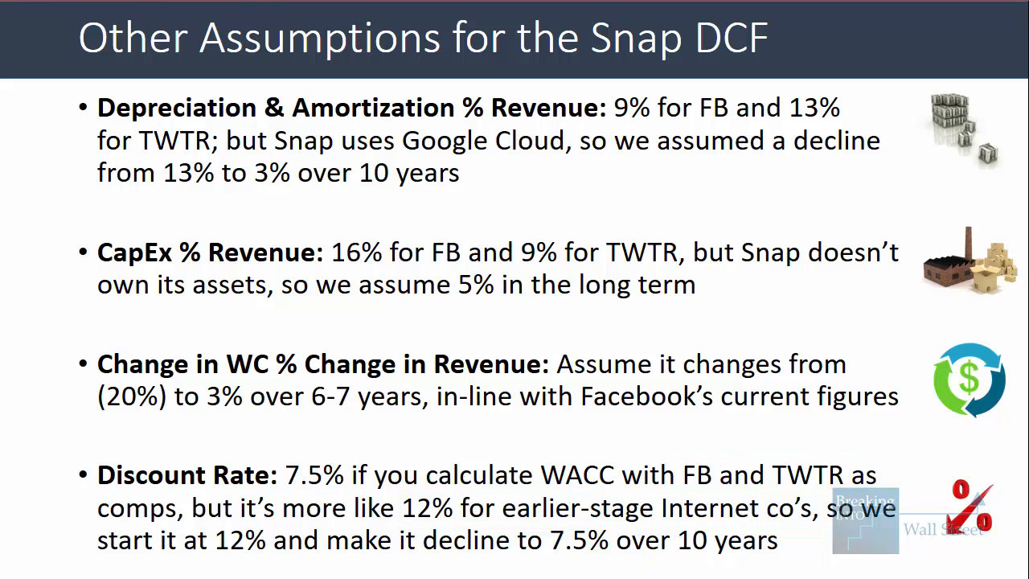
# Return to the workbook's SNAP-DCF sheet, and outline the discount rate and cumulative discount factor rows for FY 17 to FY 23
pyautogui.hotkey('alt', 'Tab')
pyautogui.click(121, 550)
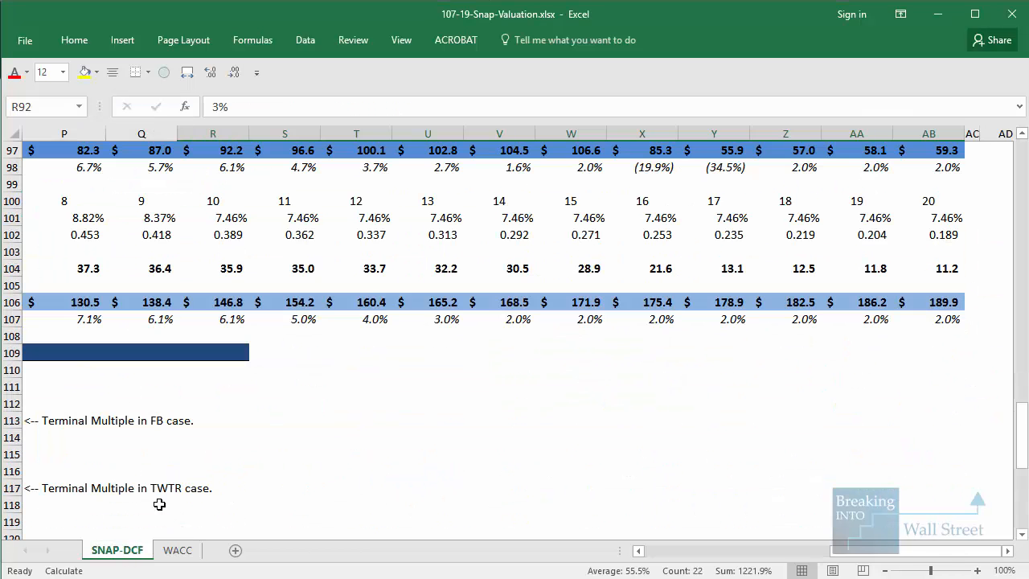
pyautogui.click(673, 551)
pyautogui.scroll(3, 420, 473)
pyautogui.click(420, 473)
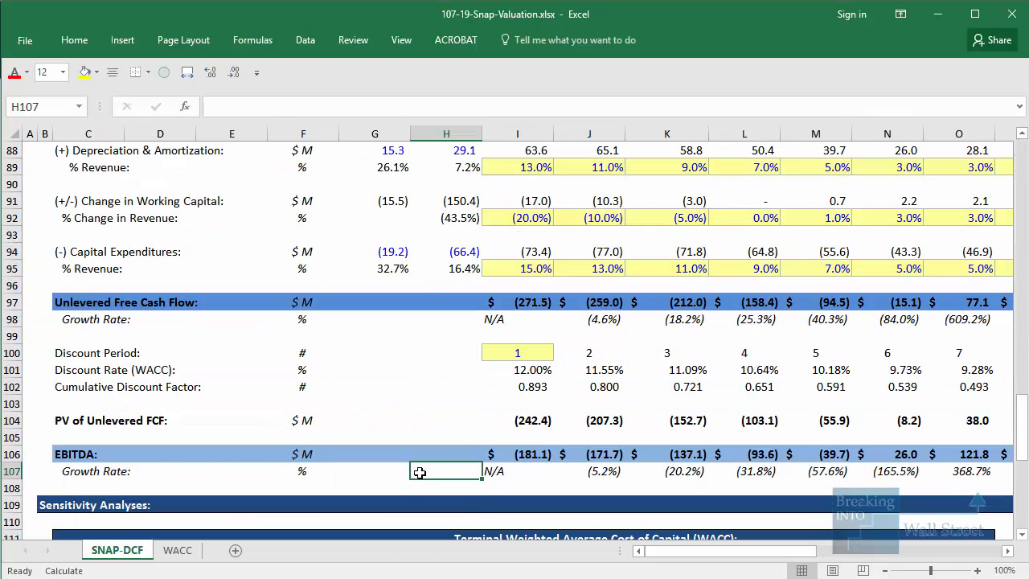
pyautogui.moveTo(478, 354)
pyautogui.mouseDown()
pyautogui.moveTo(517, 368)
pyautogui.moveTo(798, 371)
pyautogui.moveTo(1003, 392)
pyautogui.mouseUp()
pyautogui.press('Escape')
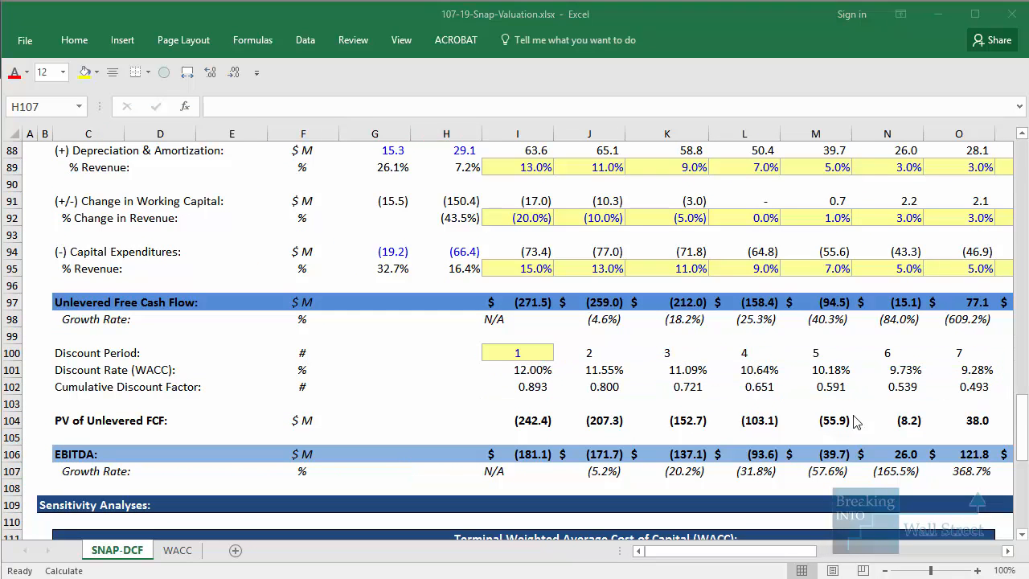
# Inspect the cumulative discount factor formulas year by year, from discount period 1 through period 14
pyautogui.click(508, 390)
pyautogui.press('F2')
pyautogui.press('Escape')
pyautogui.press('Right')
pyautogui.press('F2')
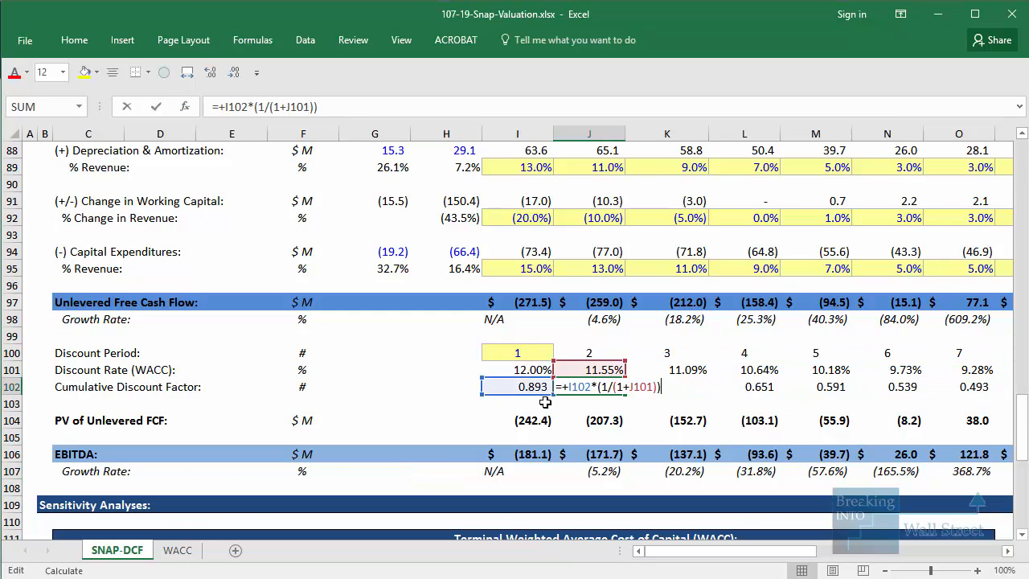
pyautogui.press('Escape')
pyautogui.press('Right')
pyautogui.press('Right')
pyautogui.press('F2')
pyautogui.press('Escape')
pyautogui.press('Right')
pyautogui.press('Right')
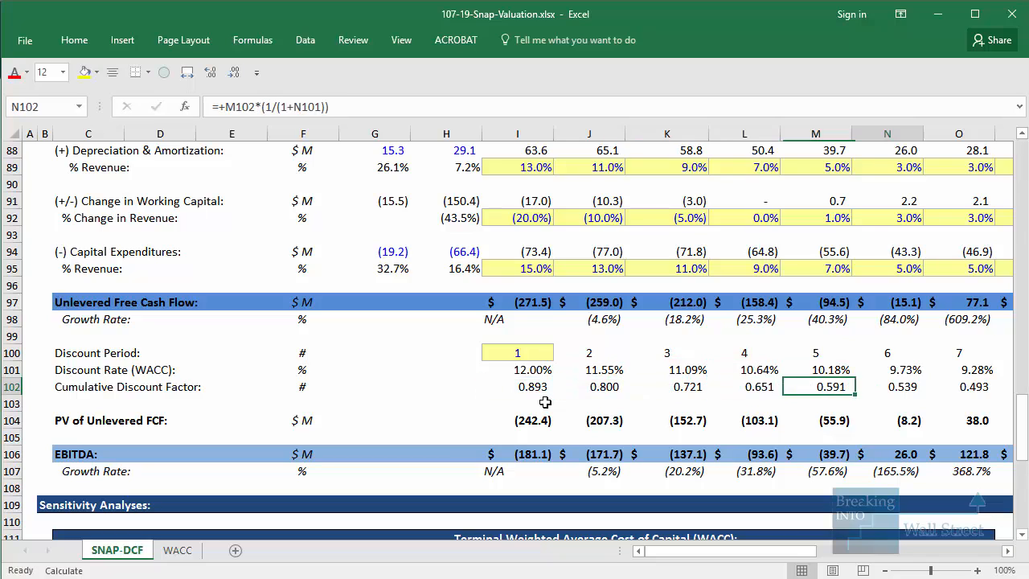
pyautogui.press('Right')
pyautogui.press('F2')
pyautogui.press('Escape')
pyautogui.press('Right')
pyautogui.press('Right')
pyautogui.press('Right')
pyautogui.press('Right')
pyautogui.press('Right')
pyautogui.press('Right')
pyautogui.press('Right')
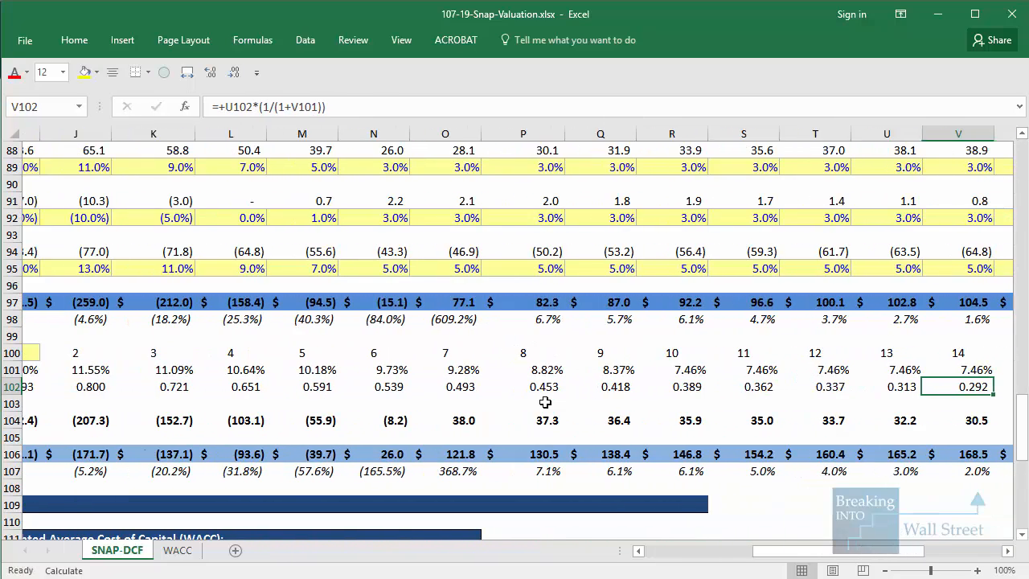
# Select the discount period, WACC and cumulative discount factor for year 10, and outline the period and its WACC
pyautogui.press('Left')
pyautogui.press('Left')
pyautogui.press('Left')
pyautogui.press('Left')
pyautogui.press('Up')
pyautogui.press('Up')
pyautogui.hotkey('shift', 'Down')
pyautogui.hotkey('shift', 'Down')
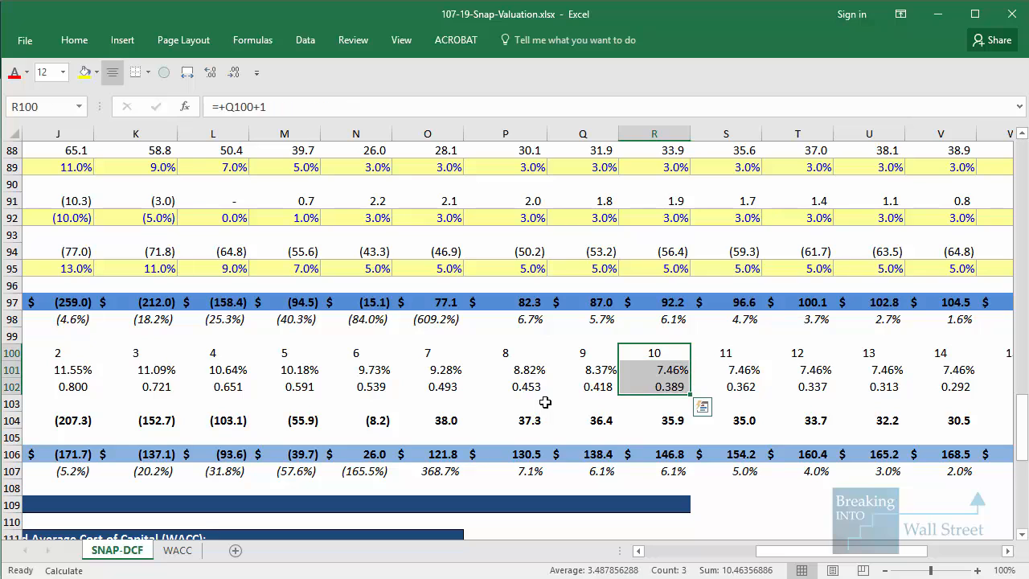
pyautogui.click(587, 484)
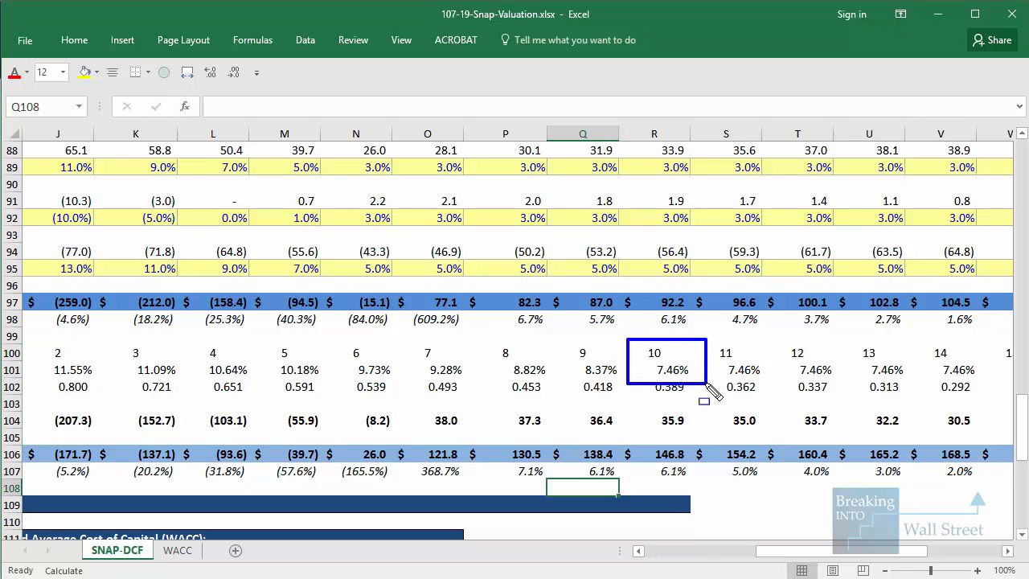
# Go to the PV of Unlevered FCF for year 20, and outline that year's discount period and WACC
pyautogui.moveTo(792, 353)
pyautogui.mouseDown()
pyautogui.moveTo(1005, 354)
pyautogui.moveTo(1007, 394)
pyautogui.moveTo(919, 447)
pyautogui.moveTo(919, 428)
pyautogui.mouseUp()
pyautogui.click(932, 415)
pyautogui.moveTo(904, 345); pyautogui.dragTo(994, 391)
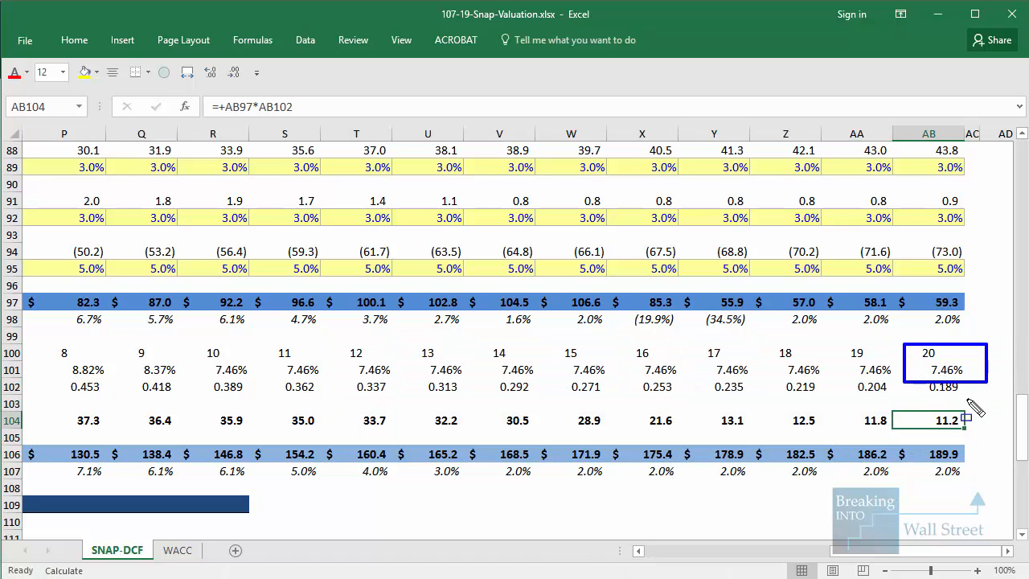
pyautogui.press('Escape')
# Return to the DCF assumptions section, and outline the Terminal Discount Rate and PV of Terminal Value rows
pyautogui.moveTo(836, 552)
pyautogui.mouseDown()
pyautogui.moveTo(753, 553)
pyautogui.moveTo(844, 552)
pyautogui.mouseUp()
pyautogui.scroll(5, 855, 489)
pyautogui.click(805, 553)
pyautogui.scroll(20, 812, 524)
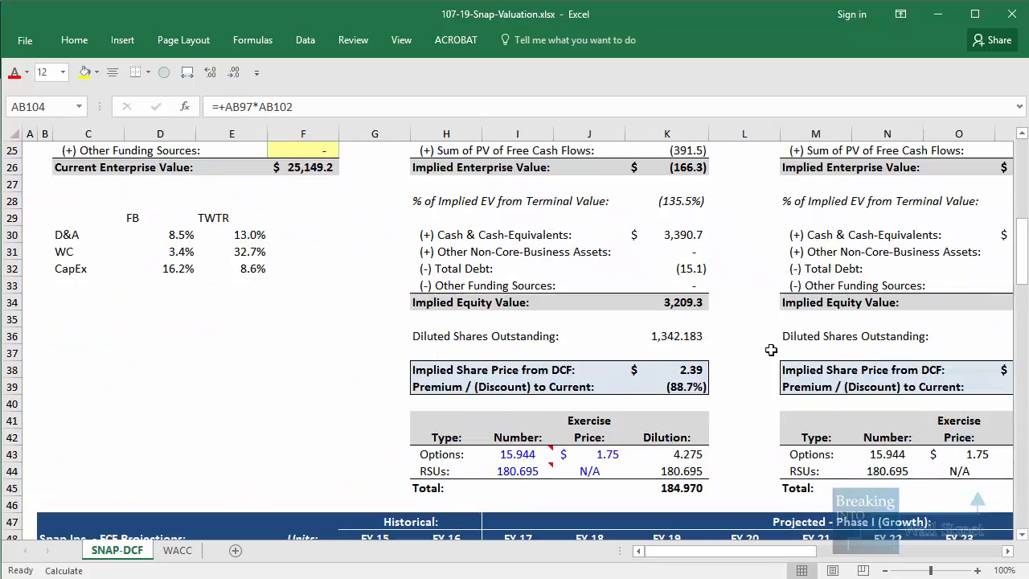
pyautogui.scroll(-2, 415, 523)
pyautogui.click(406, 453)
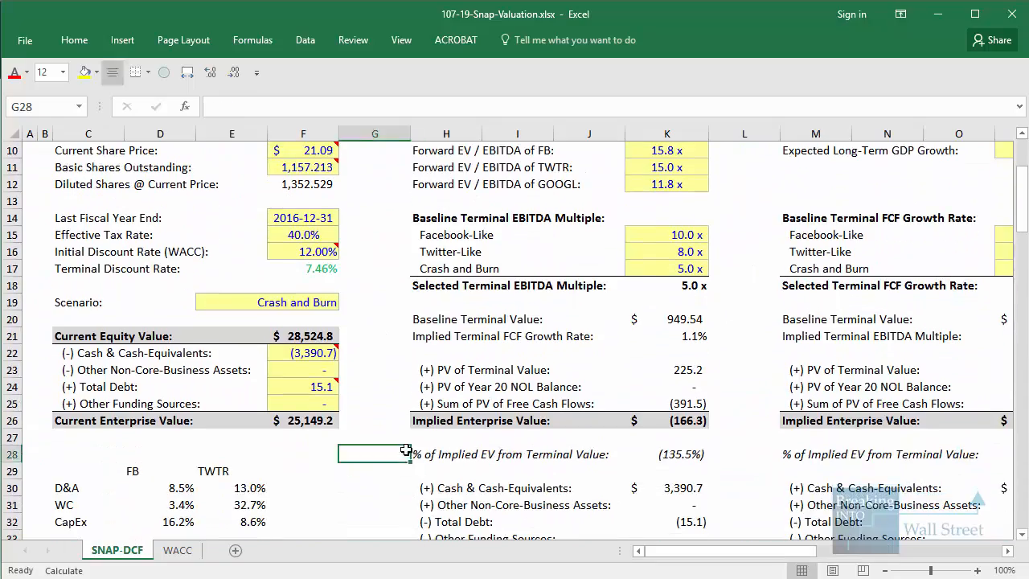
pyautogui.moveTo(52, 255)
pyautogui.mouseDown()
pyautogui.moveTo(225, 280)
pyautogui.moveTo(356, 281)
pyautogui.mouseUp()
pyautogui.moveTo(410, 356)
pyautogui.mouseDown()
pyautogui.moveTo(443, 374)
pyautogui.moveTo(744, 383)
pyautogui.mouseUp()
# Switch the scenario to Facebook-Like, and select the Crash and Burn baseline terminal EBITDA multiple
pyautogui.click(326, 304)
pyautogui.click(347, 302)
pyautogui.click(347, 303)
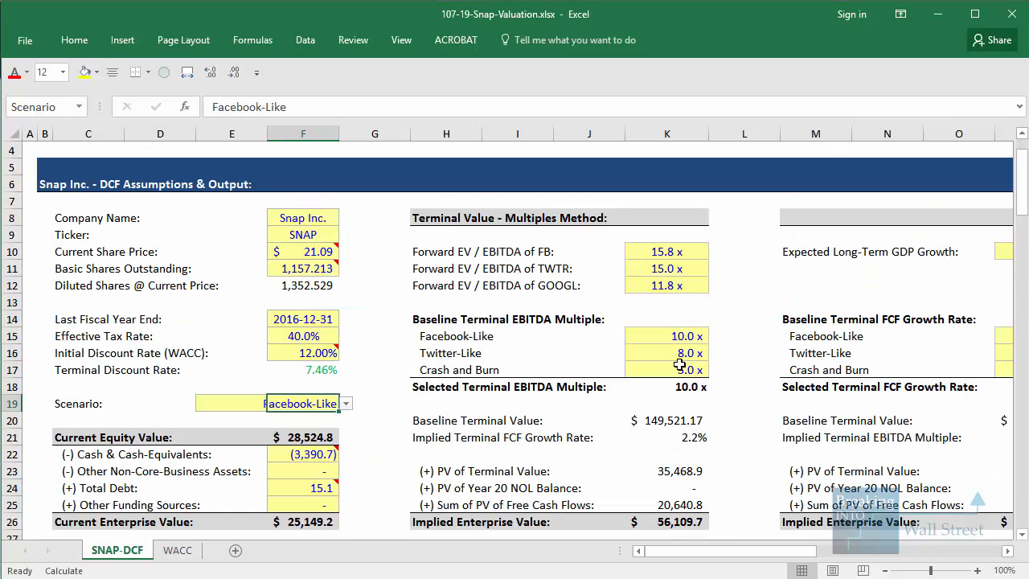
pyautogui.click(683, 366)
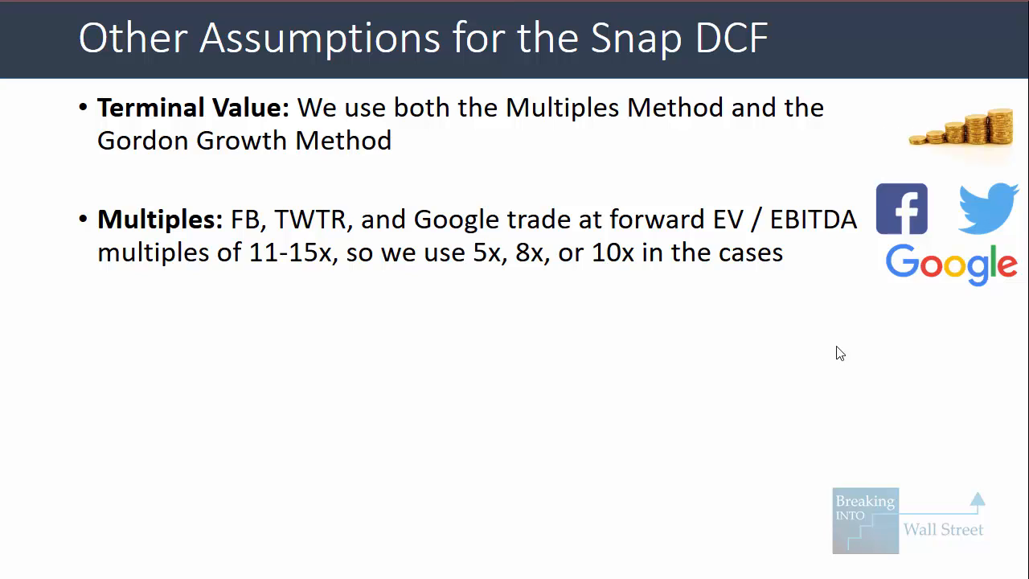
# Outline the 11-15x range and the 5x, 8x and 10x multiples on the slide, and return to the workbook
pyautogui.moveTo(244, 236); pyautogui.dragTo(358, 272)
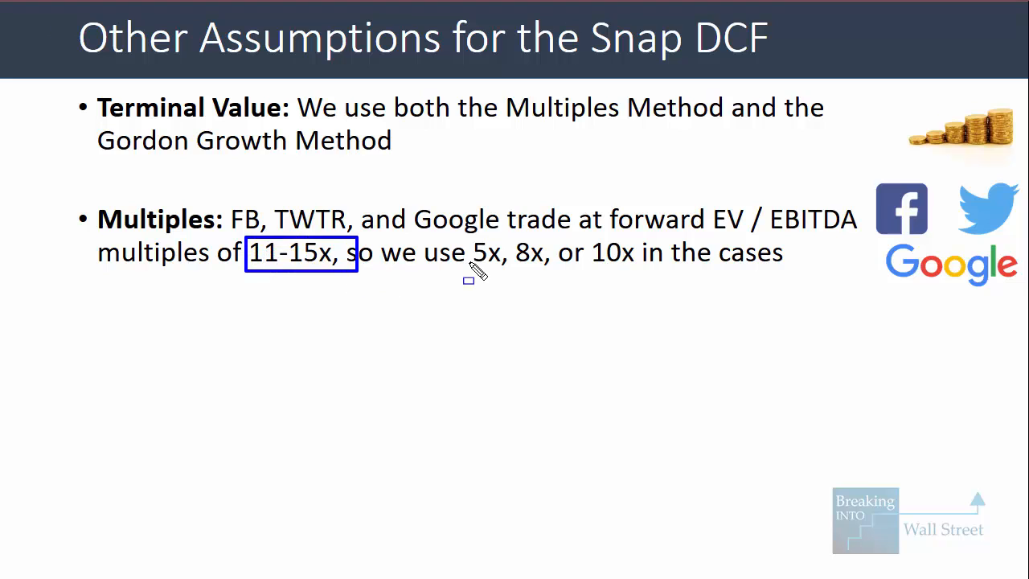
pyautogui.moveTo(460, 222)
pyautogui.mouseDown()
pyautogui.moveTo(609, 279)
pyautogui.moveTo(664, 272)
pyautogui.mouseUp()
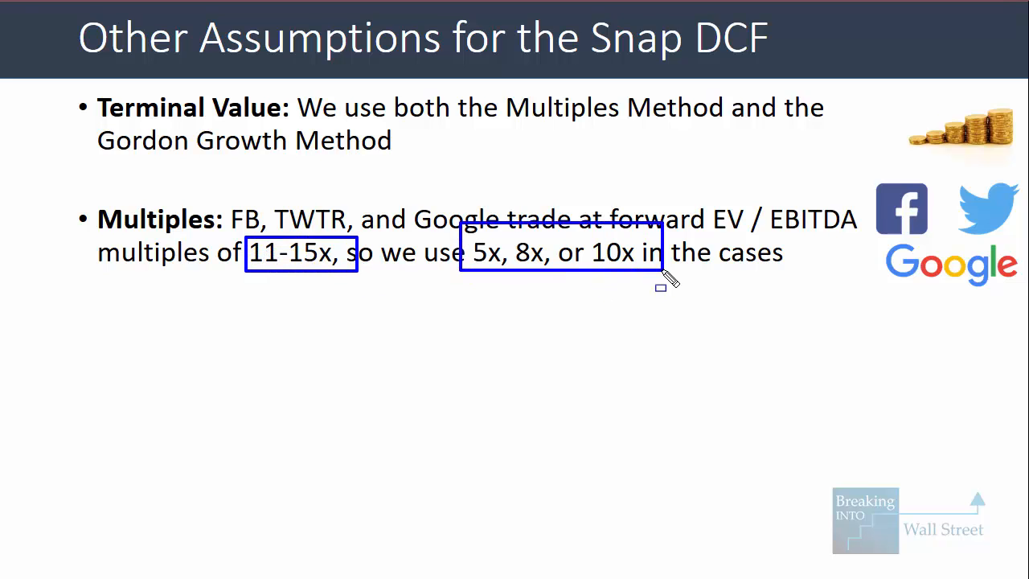
pyautogui.press('Escape')
pyautogui.hotkey('alt', 'Tab')
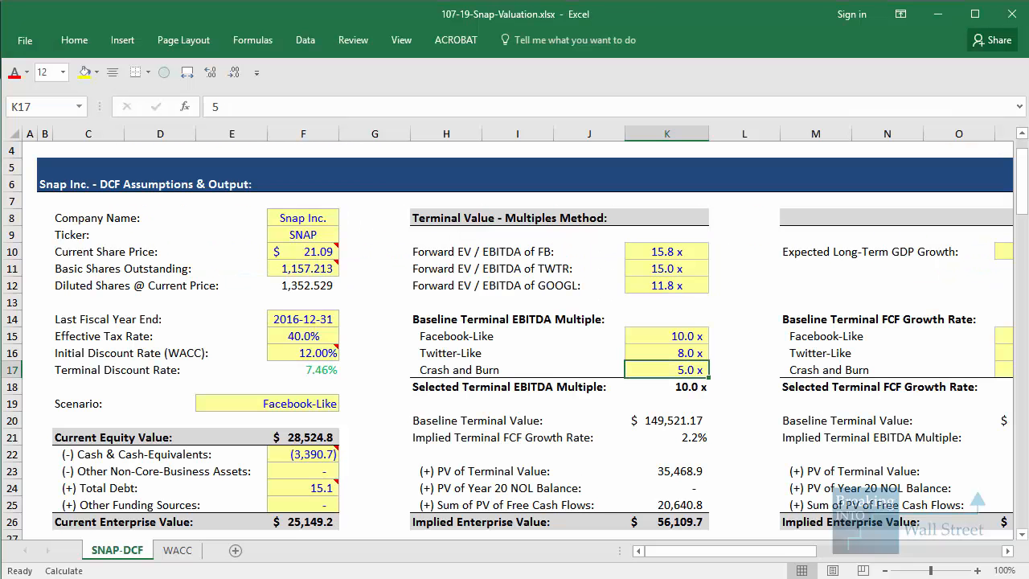
# Outline the Implied Terminal FCF Growth Rate row and the block of baseline terminal EBITDA multiples, and clear the outlines
pyautogui.click(658, 452)
pyautogui.scroll(-1, 658, 452)
pyautogui.click(746, 420)
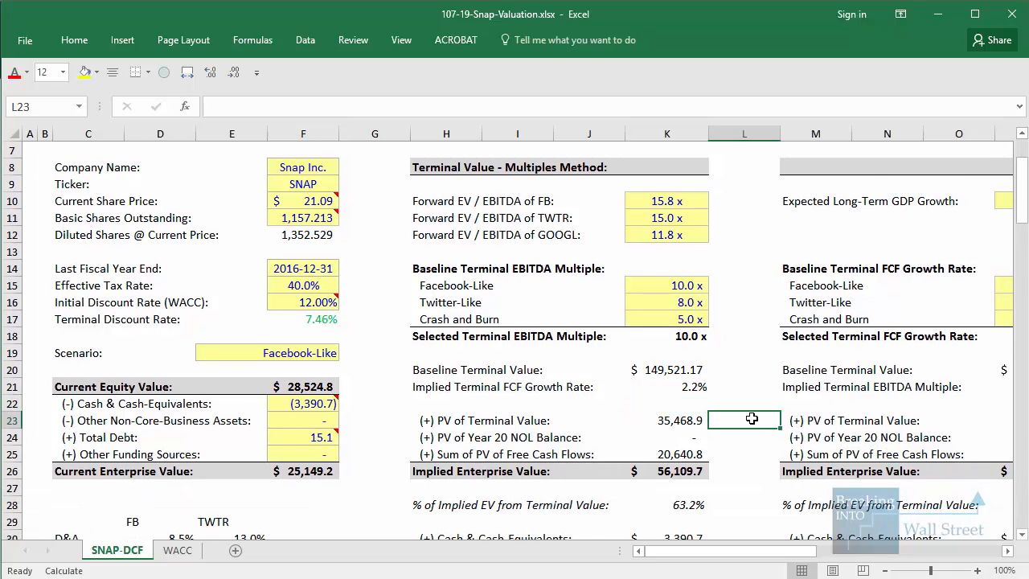
pyautogui.scroll(-1, 448, 332)
pyautogui.moveTo(397, 320); pyautogui.dragTo(731, 344)
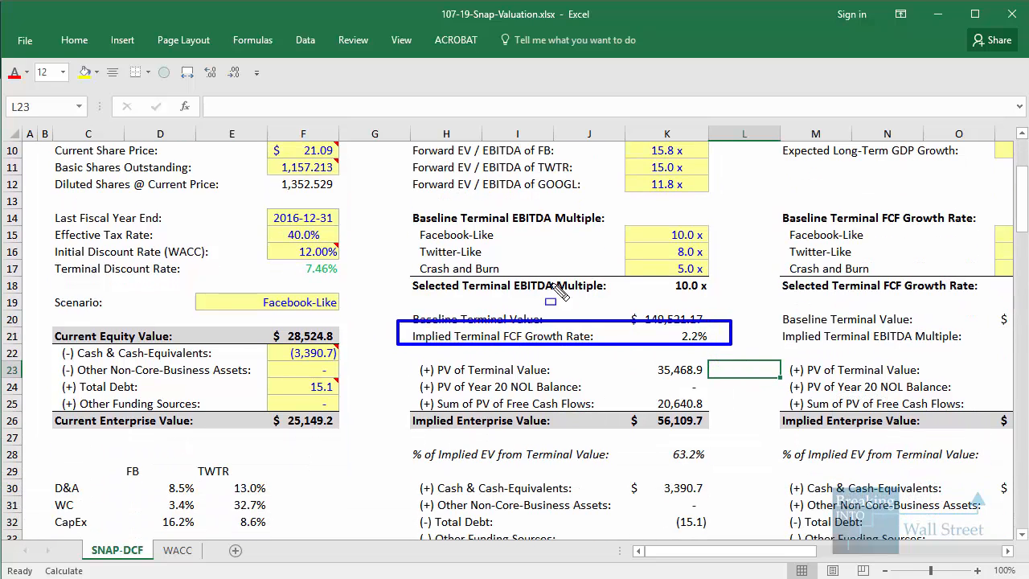
pyautogui.moveTo(402, 219); pyautogui.dragTo(745, 296)
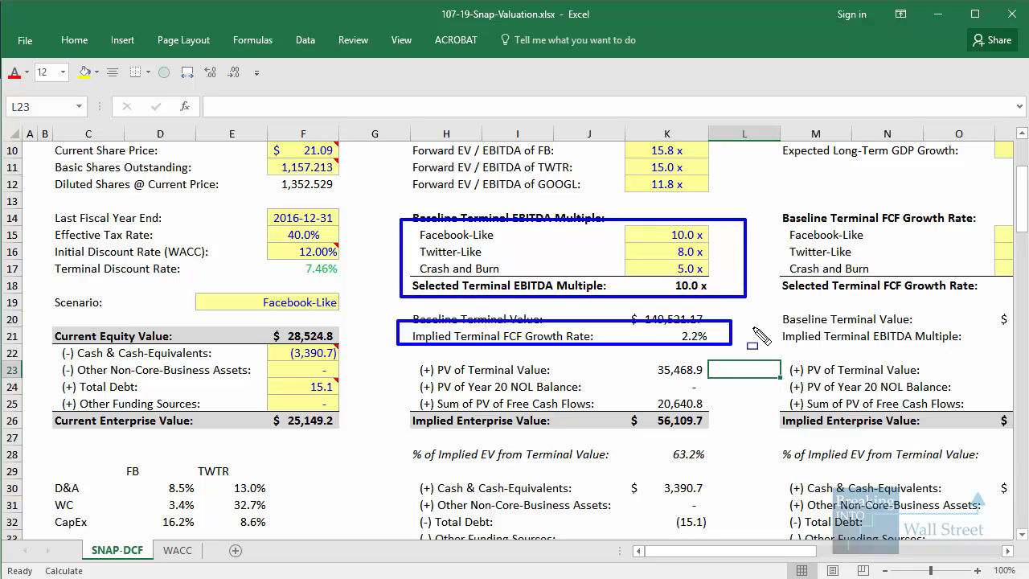
pyautogui.press('Escape')
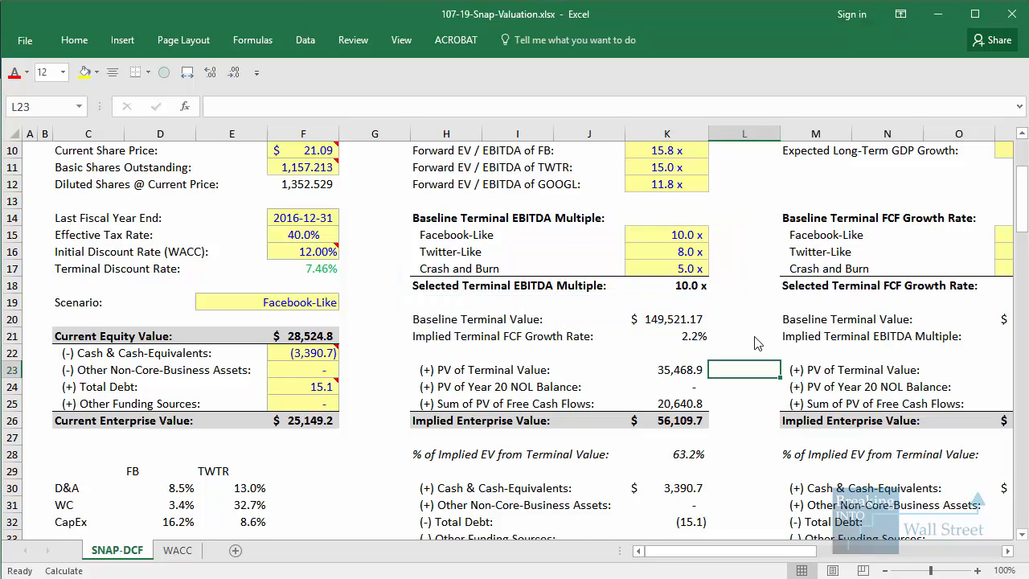
# Set the Facebook-Like baseline terminal EBITDA multiple to 15x, and outline the resulting implied terminal FCF growth rate
pyautogui.scroll(2, 753, 329)
pyautogui.moveTo(417, 258)
pyautogui.mouseDown()
pyautogui.moveTo(499, 272)
pyautogui.moveTo(657, 268)
pyautogui.mouseUp()
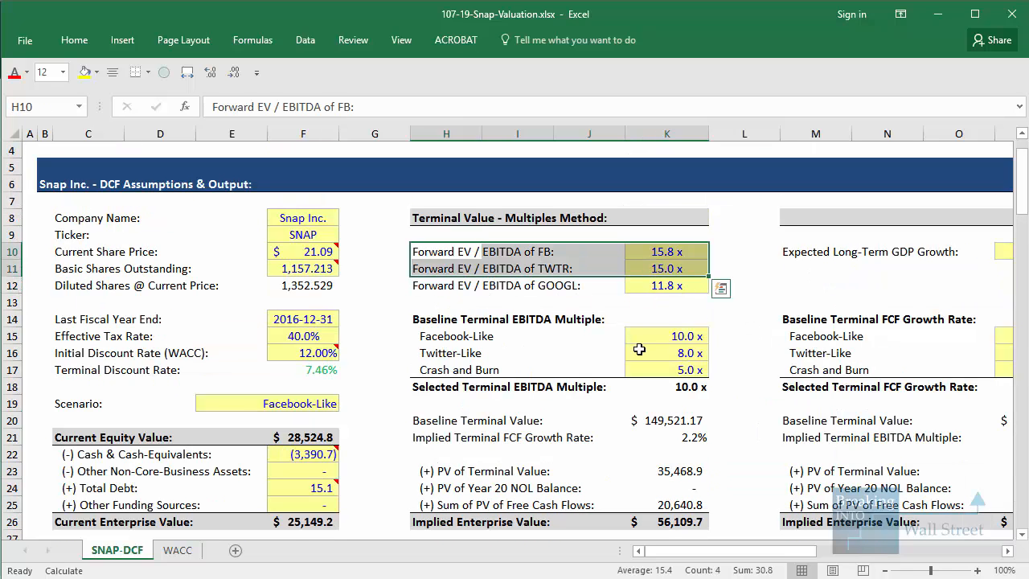
pyautogui.click(657, 334)
pyautogui.scroll(-1, 730, 361)
pyautogui.write('15')
pyautogui.hotkey('ctrl', 'Return')
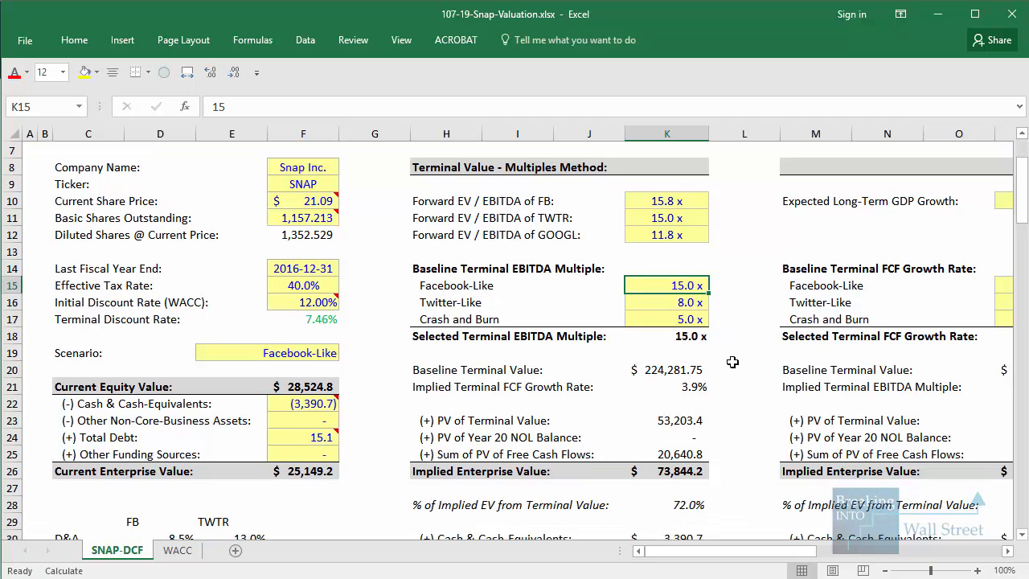
pyautogui.scroll(-1, 732, 362)
pyautogui.moveTo(609, 326); pyautogui.dragTo(733, 351)
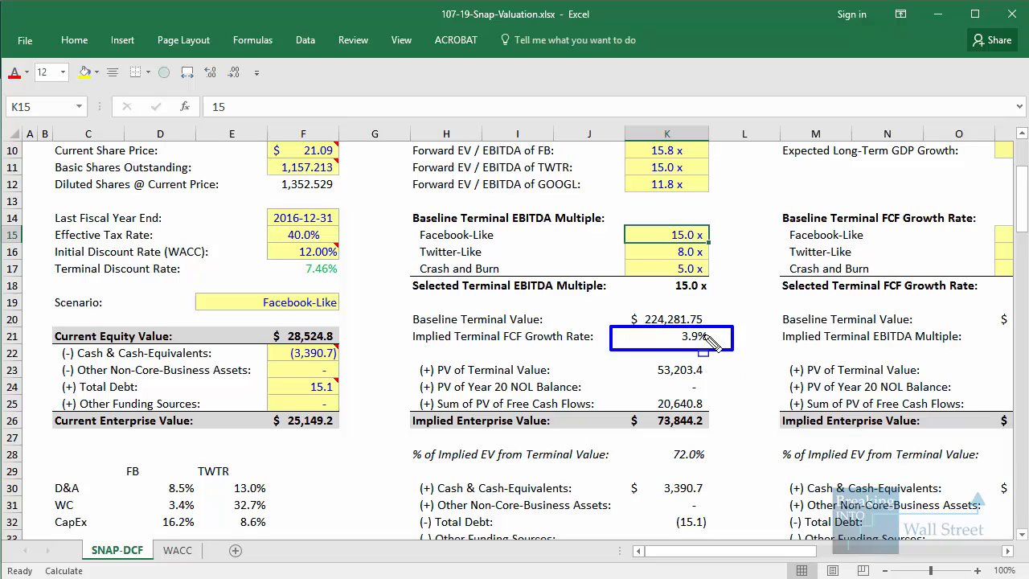
# Set the Facebook-Like baseline terminal EBITDA multiple to 10x, and select the Twitter-Like through Selected Terminal EBITDA Multiple values
pyautogui.write('10')
pyautogui.press('Return')
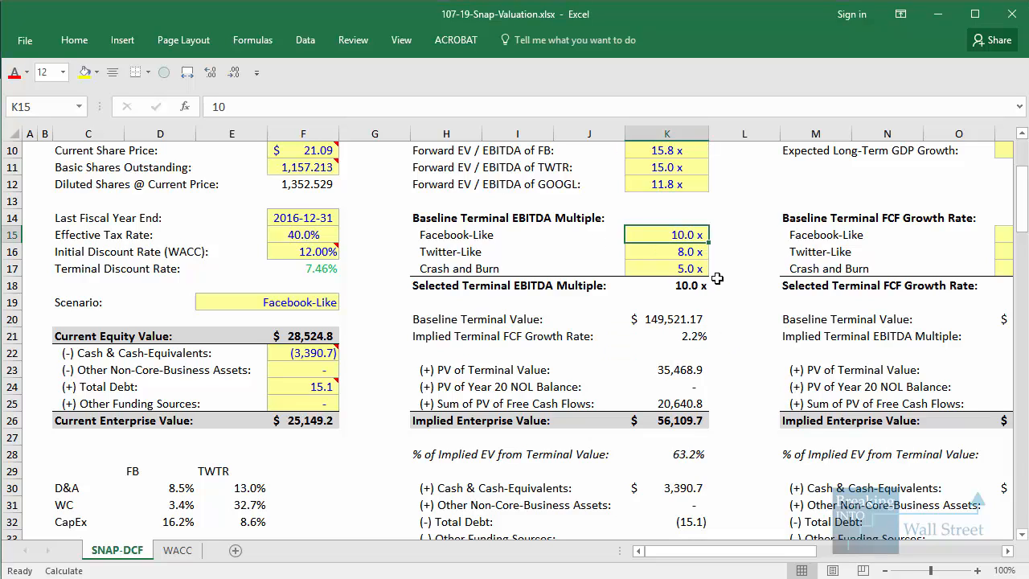
pyautogui.click(684, 255)
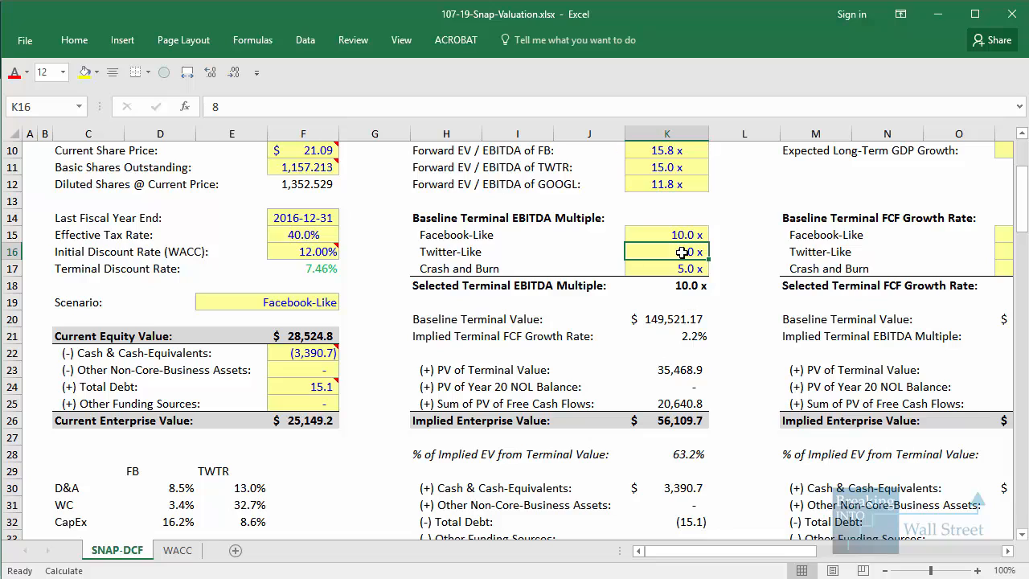
pyautogui.moveTo(681, 253); pyautogui.dragTo(689, 282)
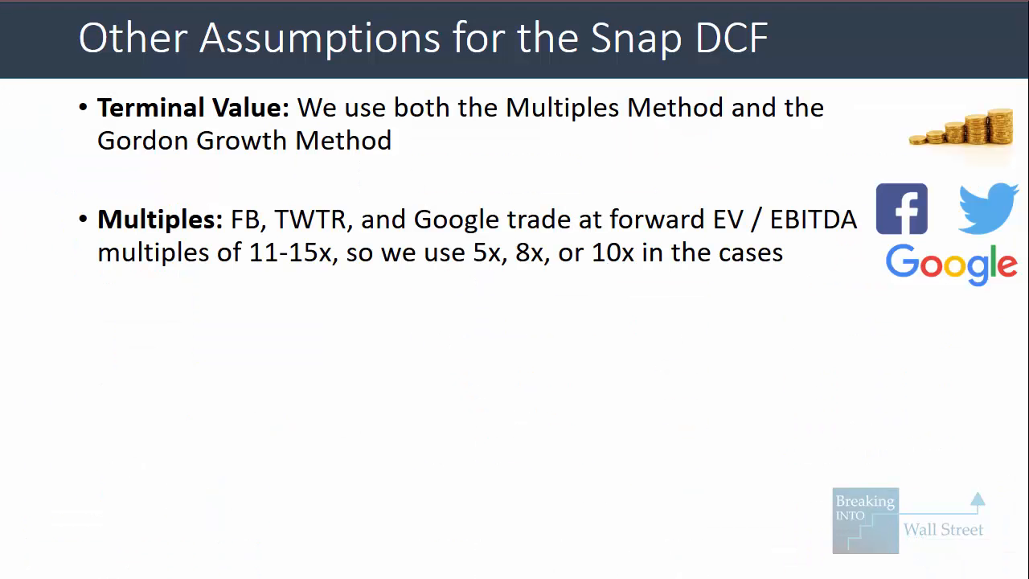
# Switch to the slides to reveal the Gordon Growth Method point, and return to the workbook's terminal FCF growth rate section
pyautogui.press('Right')
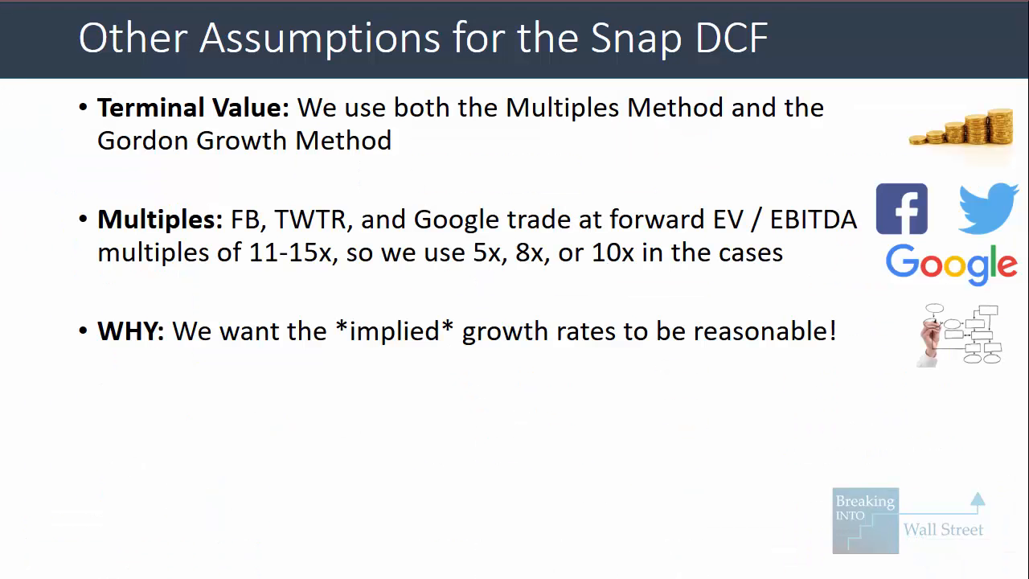
pyautogui.press('Right')
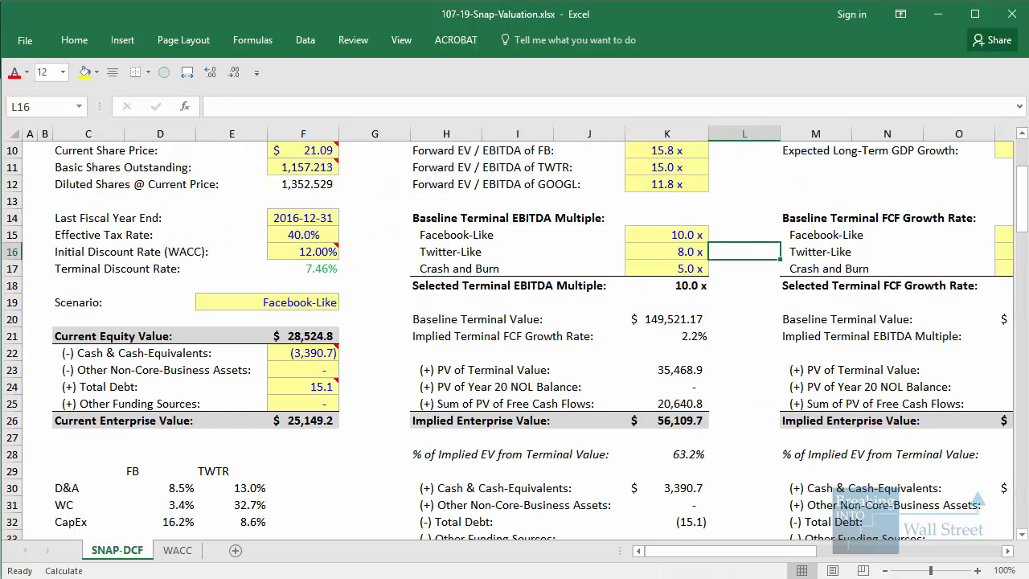
pyautogui.press('Right')
pyautogui.press('Right')
pyautogui.press('Right')
pyautogui.press('Right')
pyautogui.press('Right')
pyautogui.press('Right')
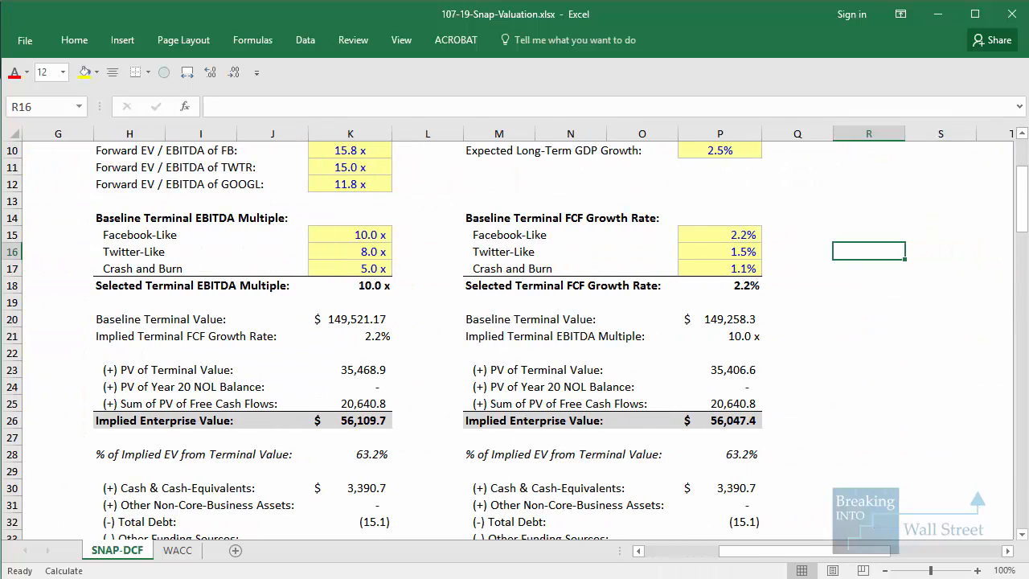
# Outline the baseline terminal FCF growth rates, the baseline terminal EBITDA multiples and the Expected Long-Term GDP Growth value
pyautogui.click(717, 354)
pyautogui.scroll(1, 717, 354)
pyautogui.moveTo(667, 266); pyautogui.dragTo(777, 334)
pyautogui.moveTo(288, 261); pyautogui.dragTo(432, 332)
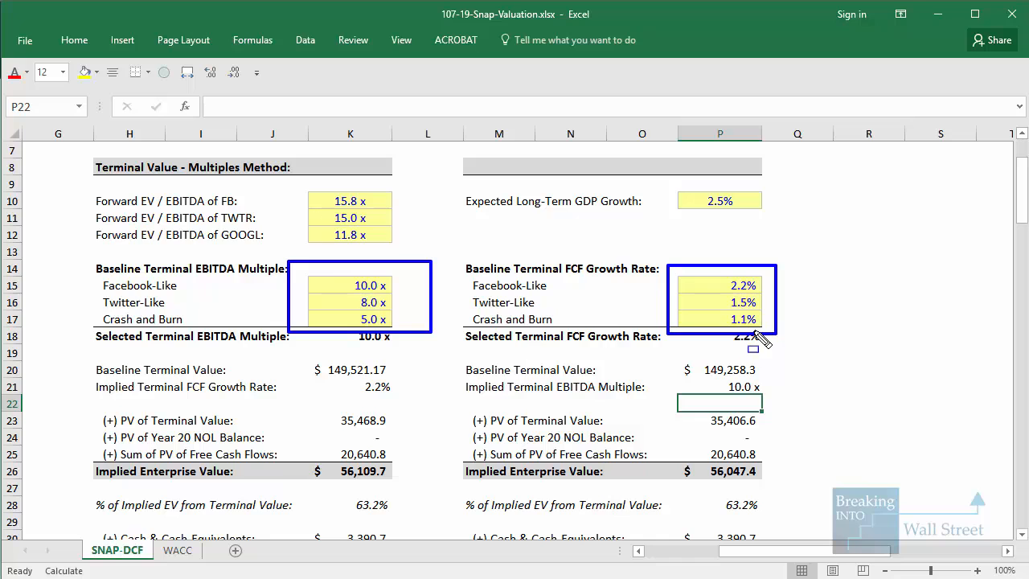
pyautogui.moveTo(661, 173); pyautogui.dragTo(784, 222)
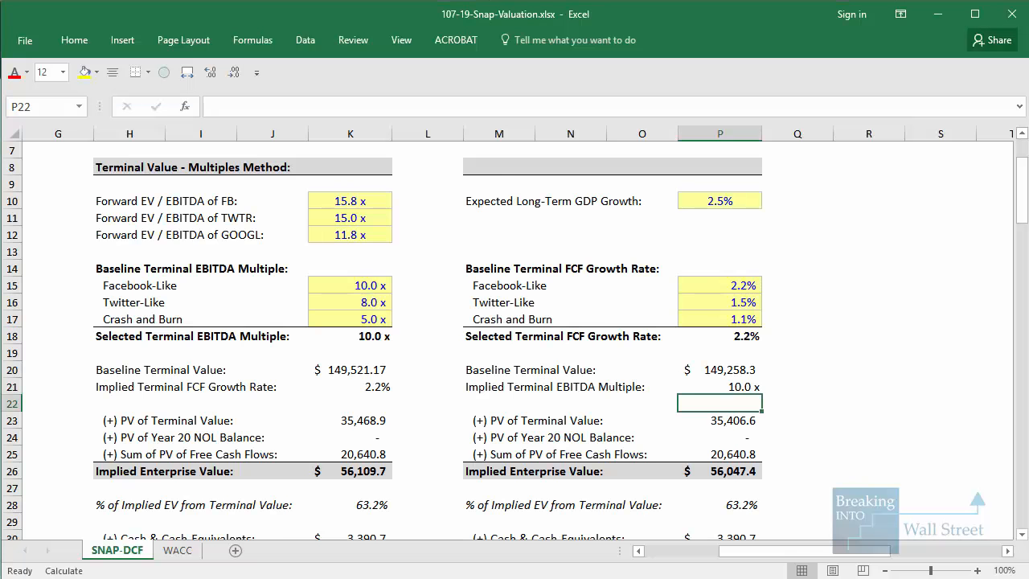
# Go to the Multiples Method's Implied Share Price from DCF and Premium / (Discount) to Current rows, outline them, and clear the outline
pyautogui.hotkey('ctrl', 'Left')
pyautogui.hotkey('ctrl', 'Left')
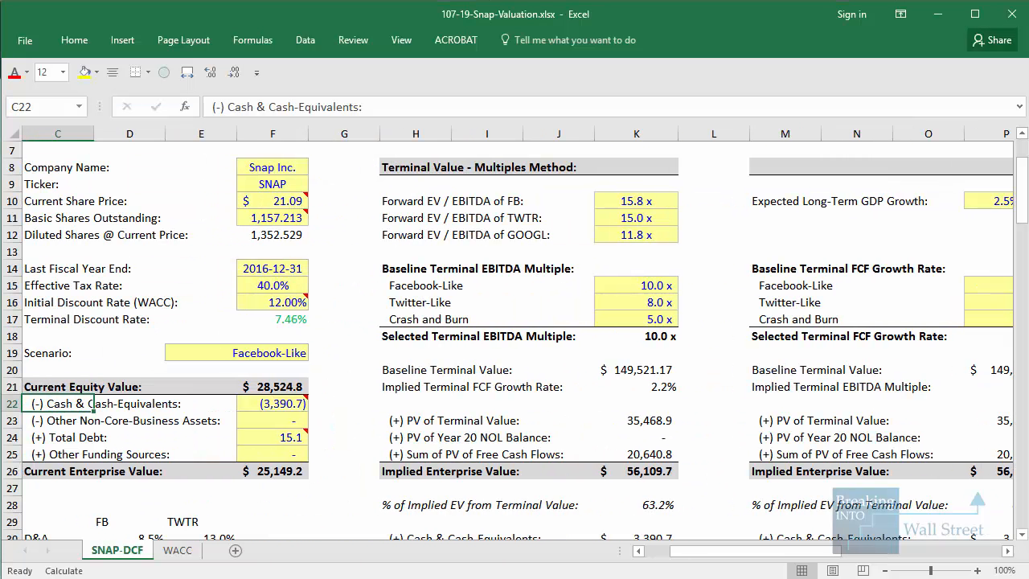
pyautogui.click(661, 551)
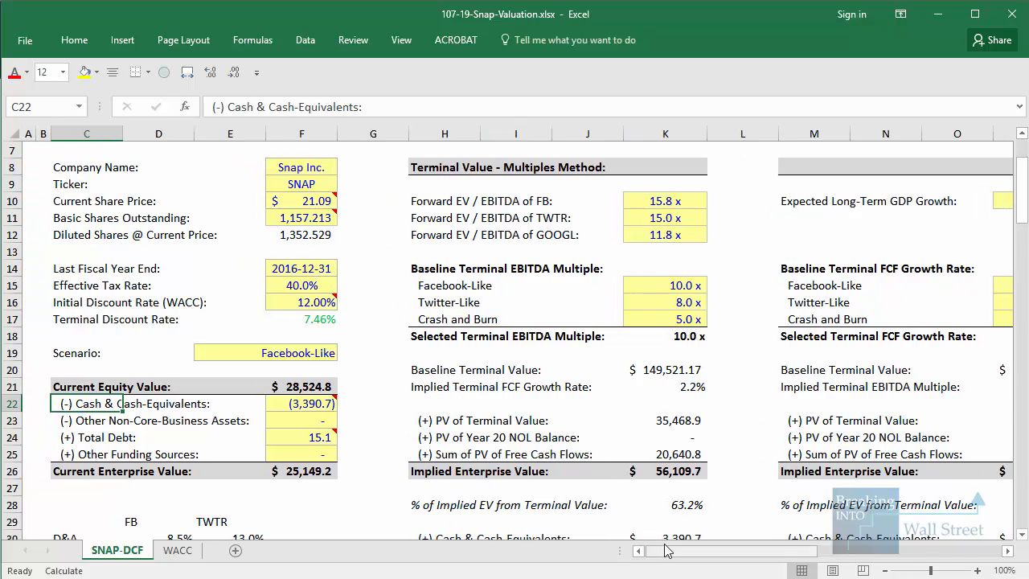
pyautogui.scroll(-3, 705, 517)
pyautogui.scroll(-2, 705, 517)
pyautogui.click(744, 468)
pyautogui.scroll(-2, 478, 356)
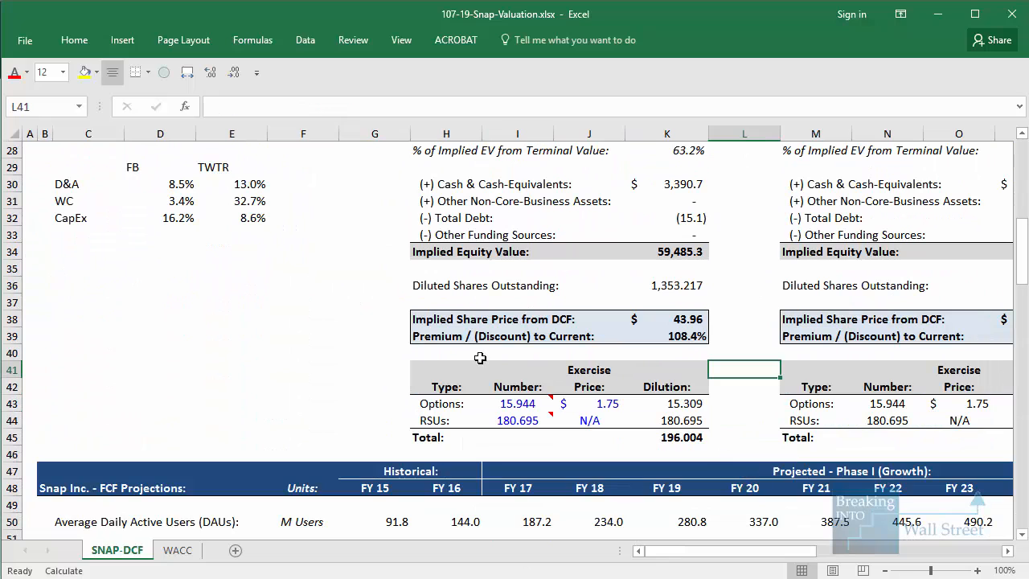
pyautogui.moveTo(412, 306)
pyautogui.mouseDown()
pyautogui.moveTo(765, 361)
pyautogui.moveTo(751, 349)
pyautogui.mouseUp()
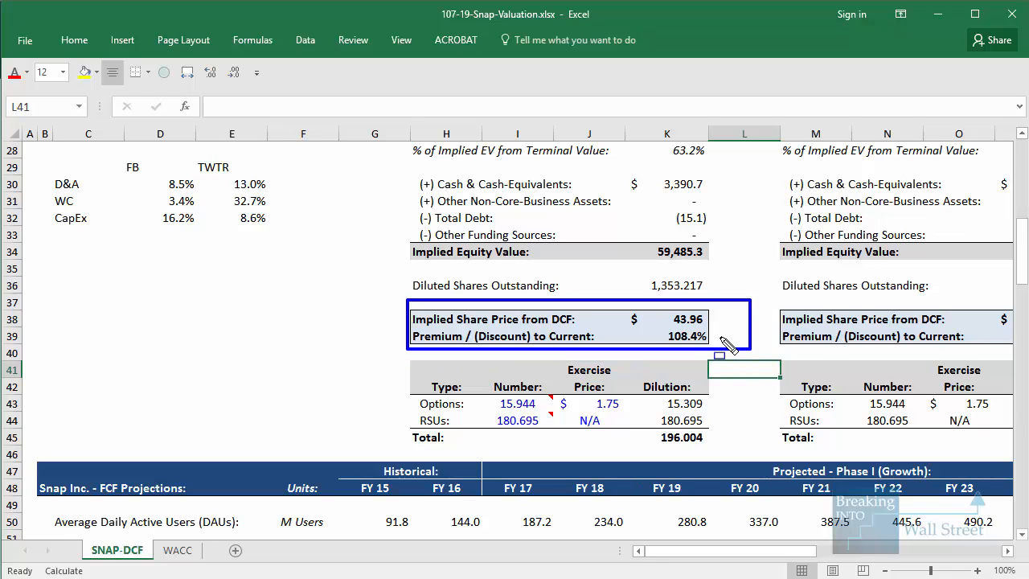
pyautogui.press('Escape')
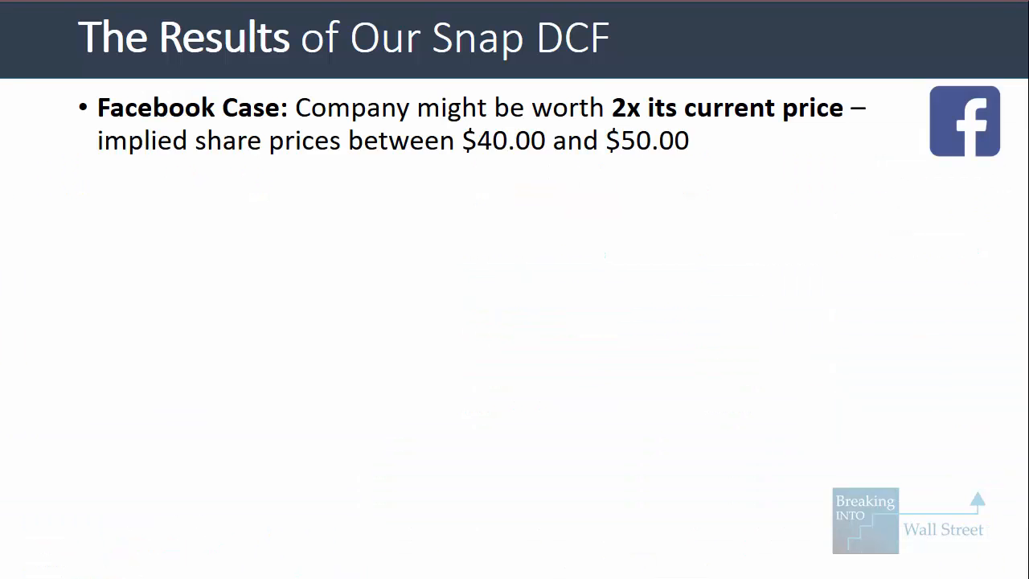